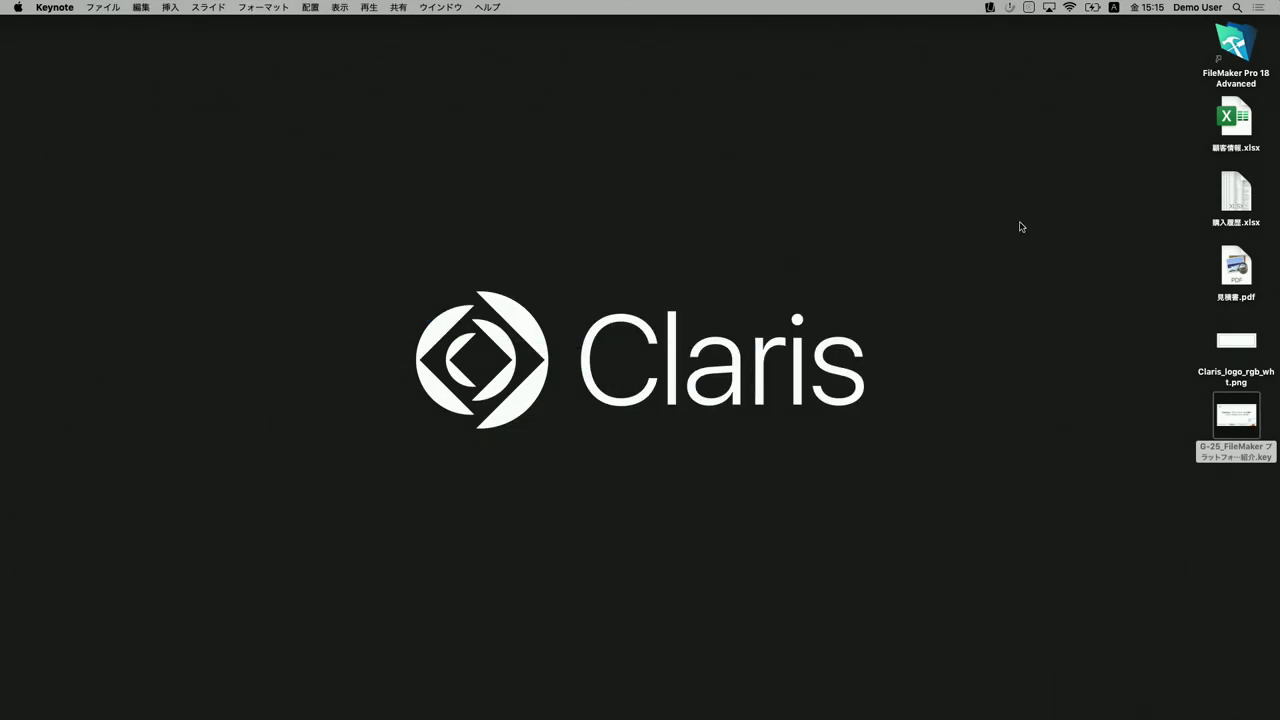
# Step: Open 顧客情報.xlsx from the desktop, look across its customer columns, and close the workbook
pyautogui.doubleClick(1229, 128)
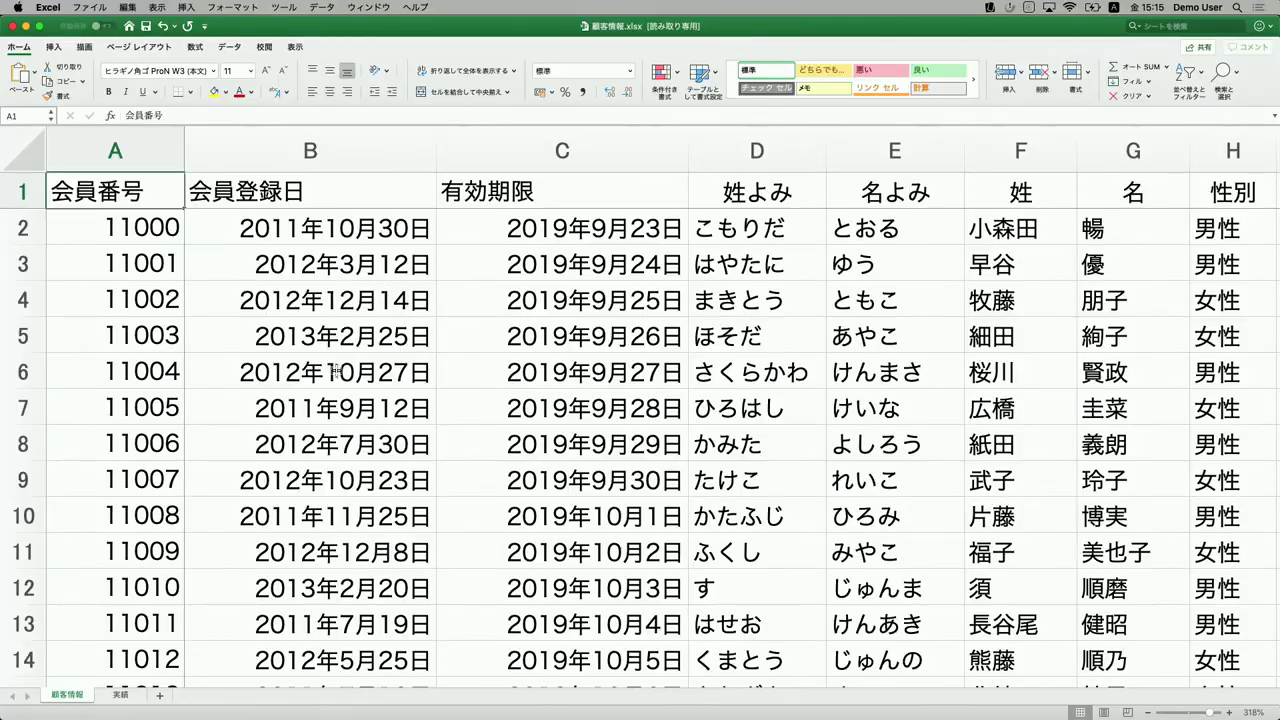
pyautogui.hscroll(15, 467, 452)
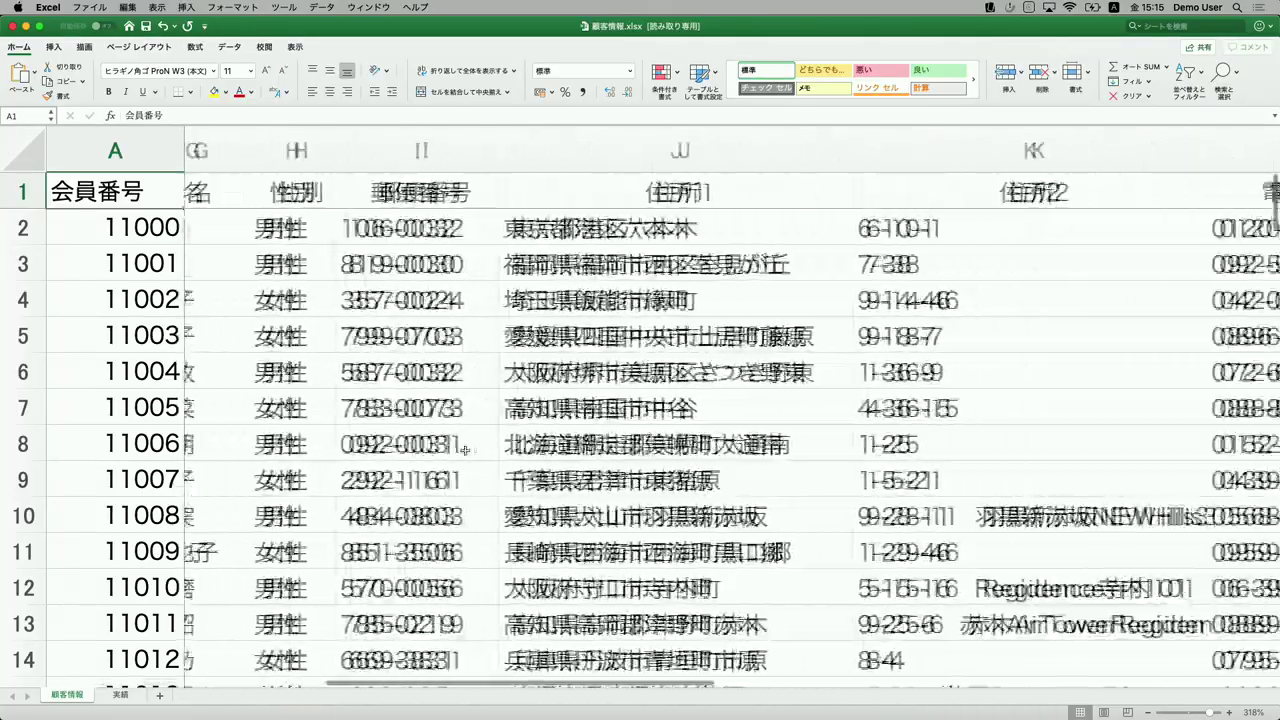
pyautogui.hscroll(-15, 465, 450)
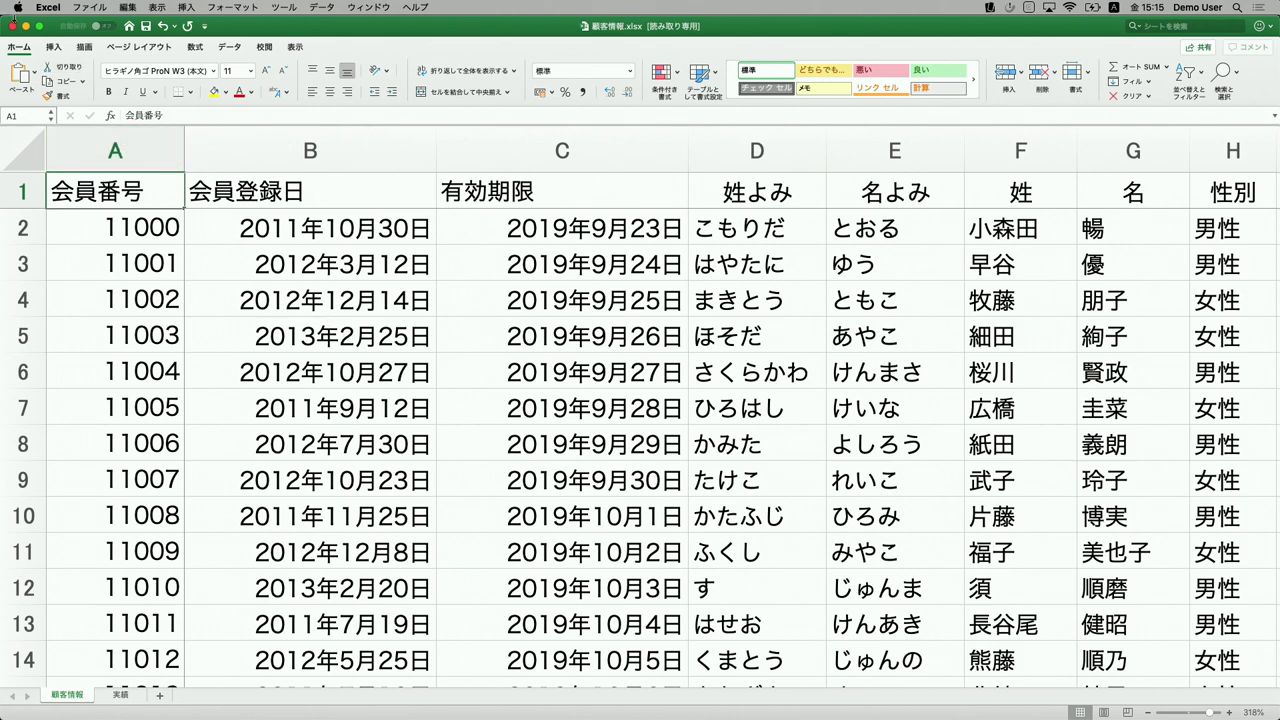
pyautogui.click(25, 28)
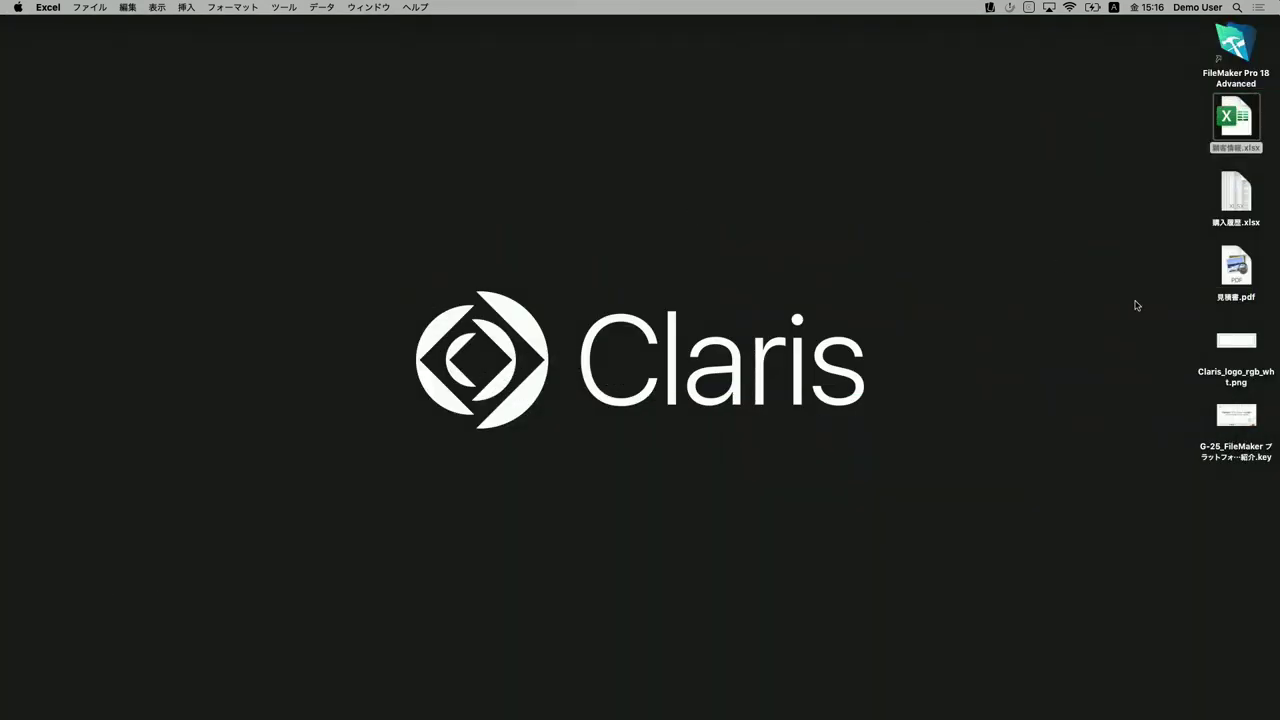
# Step: Enable screen zooming by scroll gesture with the Control modifier in the macOS Accessibility zoom settings, and close System Preferences
pyautogui.click(1236, 133)
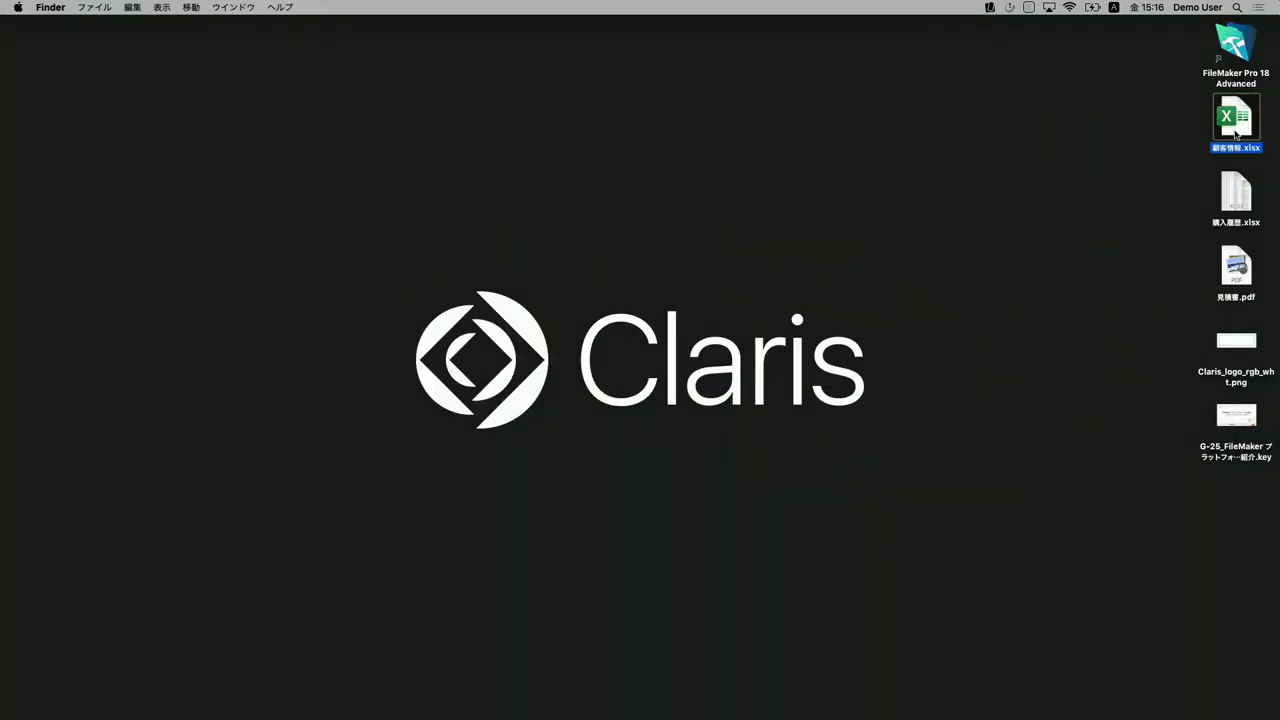
pyautogui.click(18, 7)
pyautogui.click(27, 47)
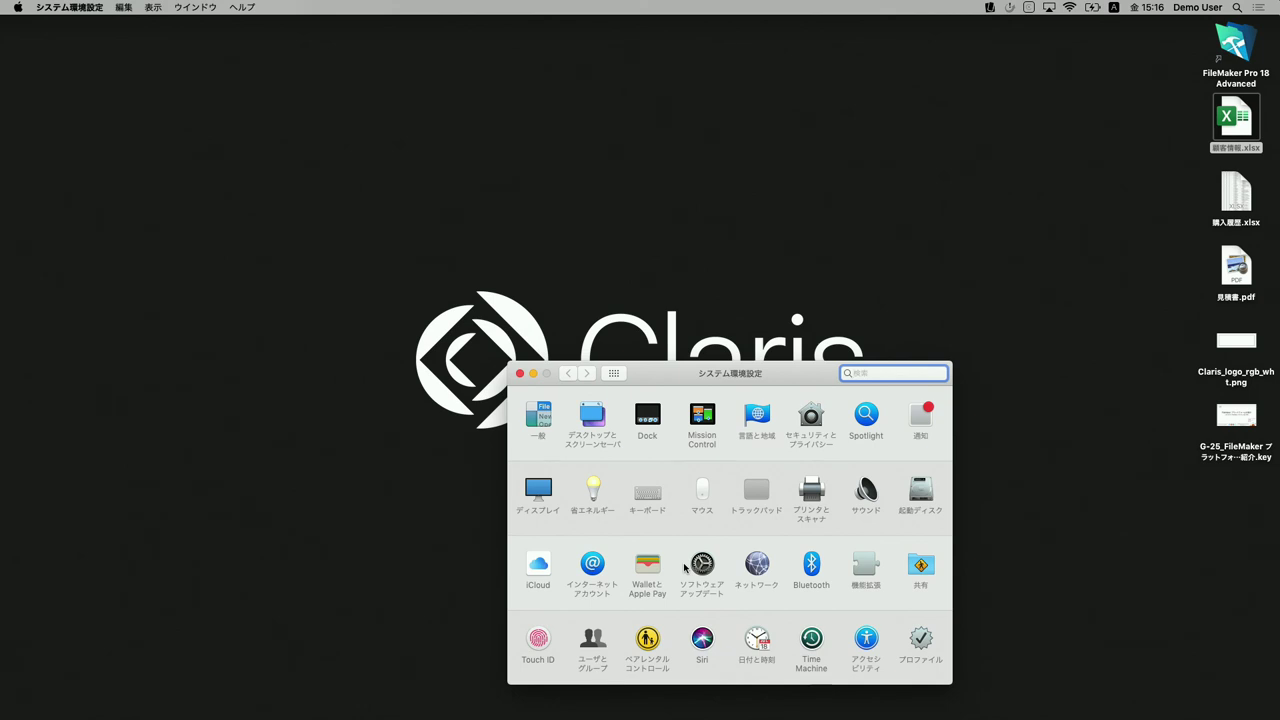
pyautogui.click(864, 642)
pyautogui.scroll(5, 560, 537)
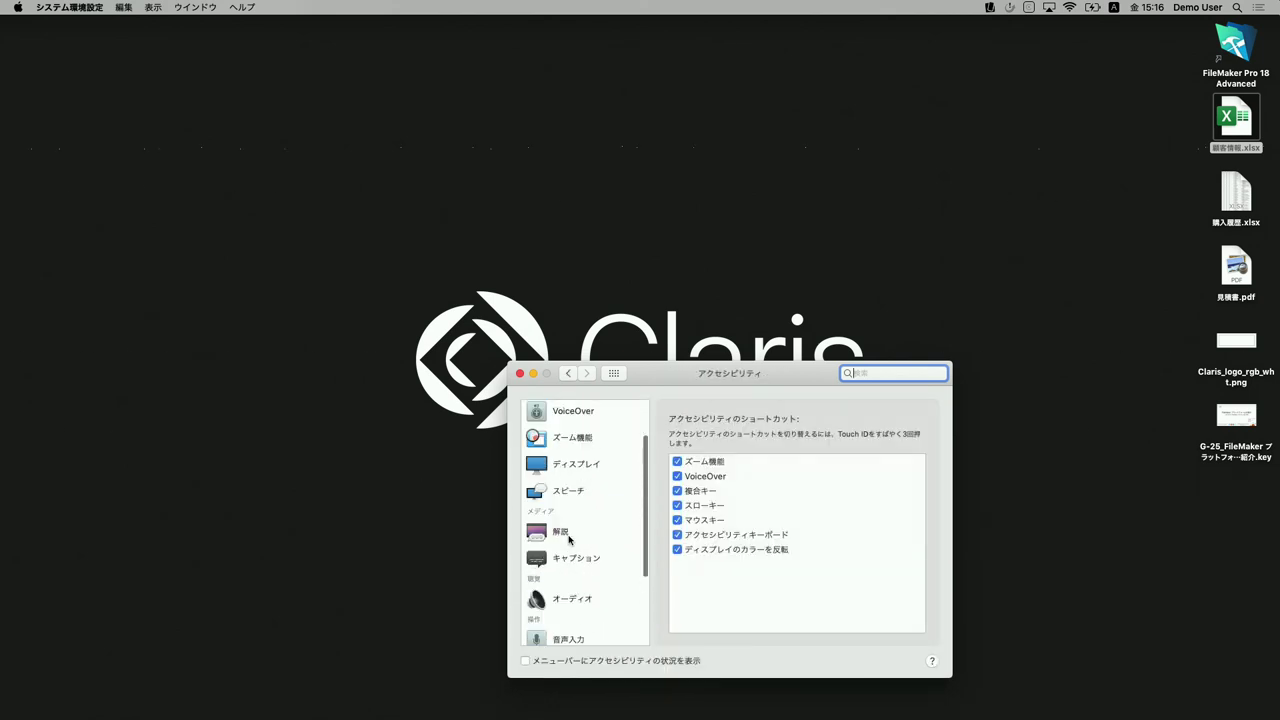
pyautogui.click(578, 481)
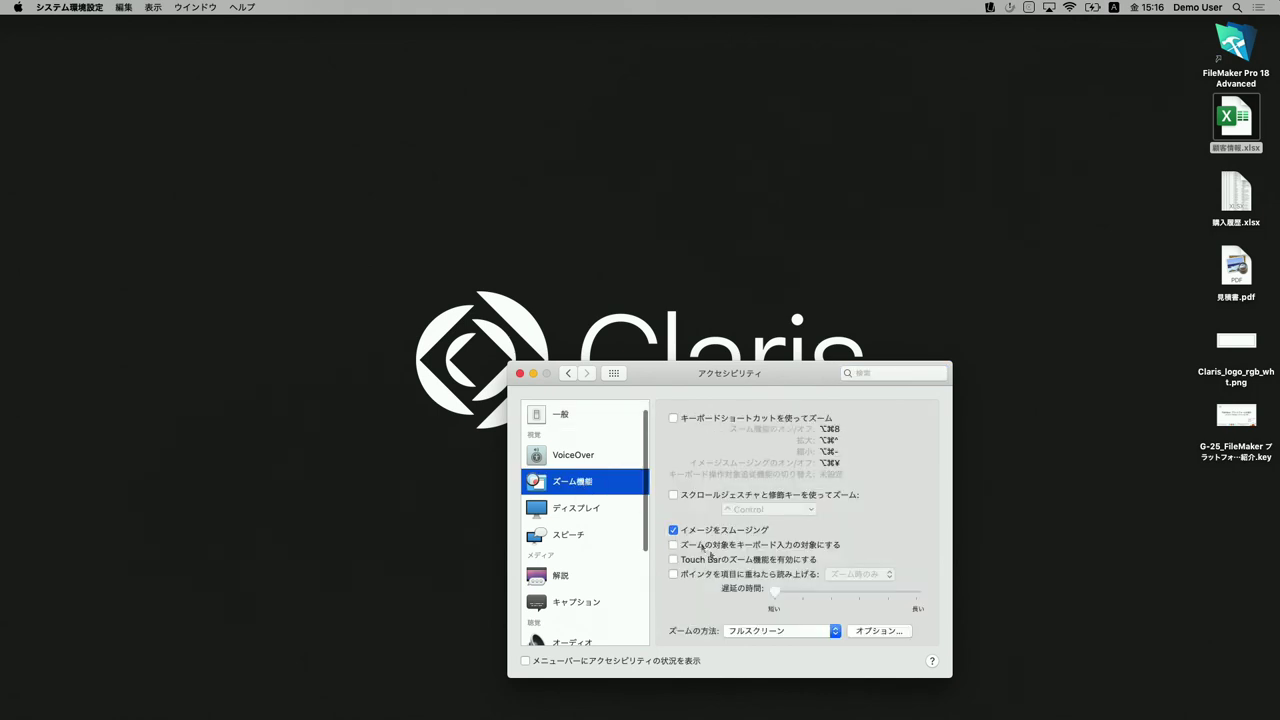
pyautogui.click(674, 495)
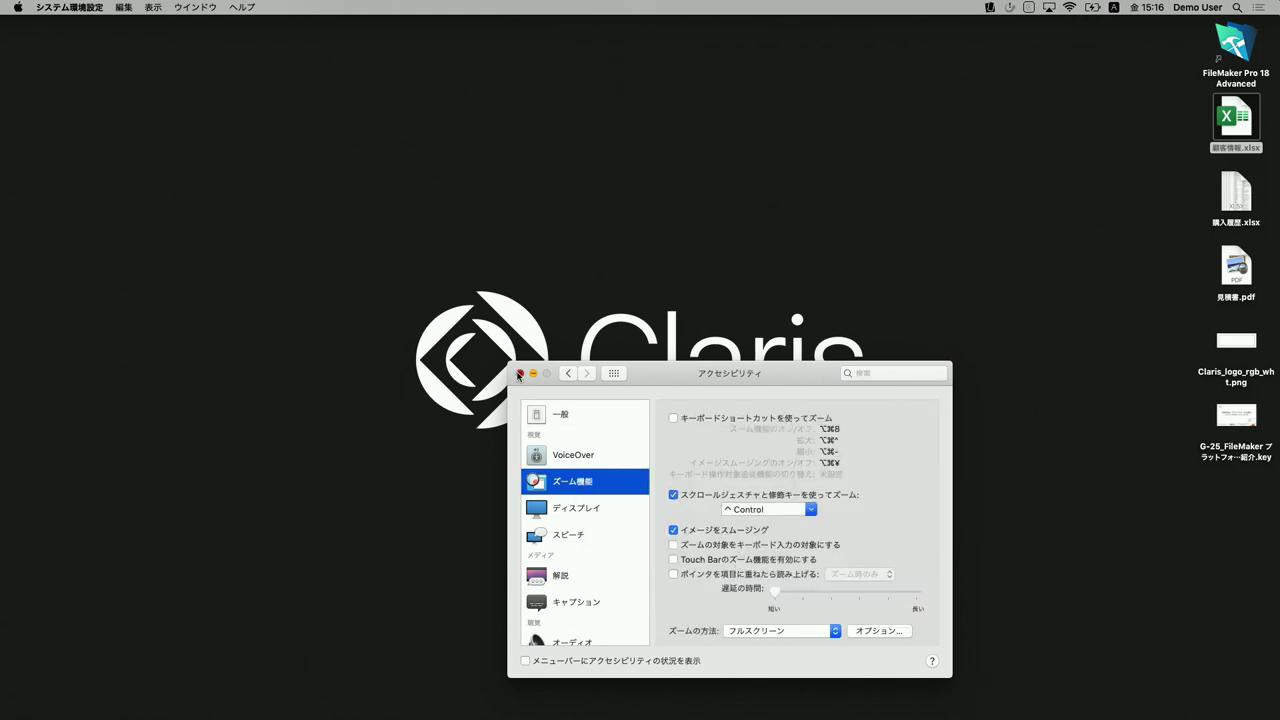
pyautogui.click(519, 373)
# Step: Open 顧客情報.xlsx with FileMaker Pro 18 Advanced, choose the 顧客情報 worksheet, and save the converted file as demo1108 on the desktop
pyautogui.scroll(5, 975, 177)
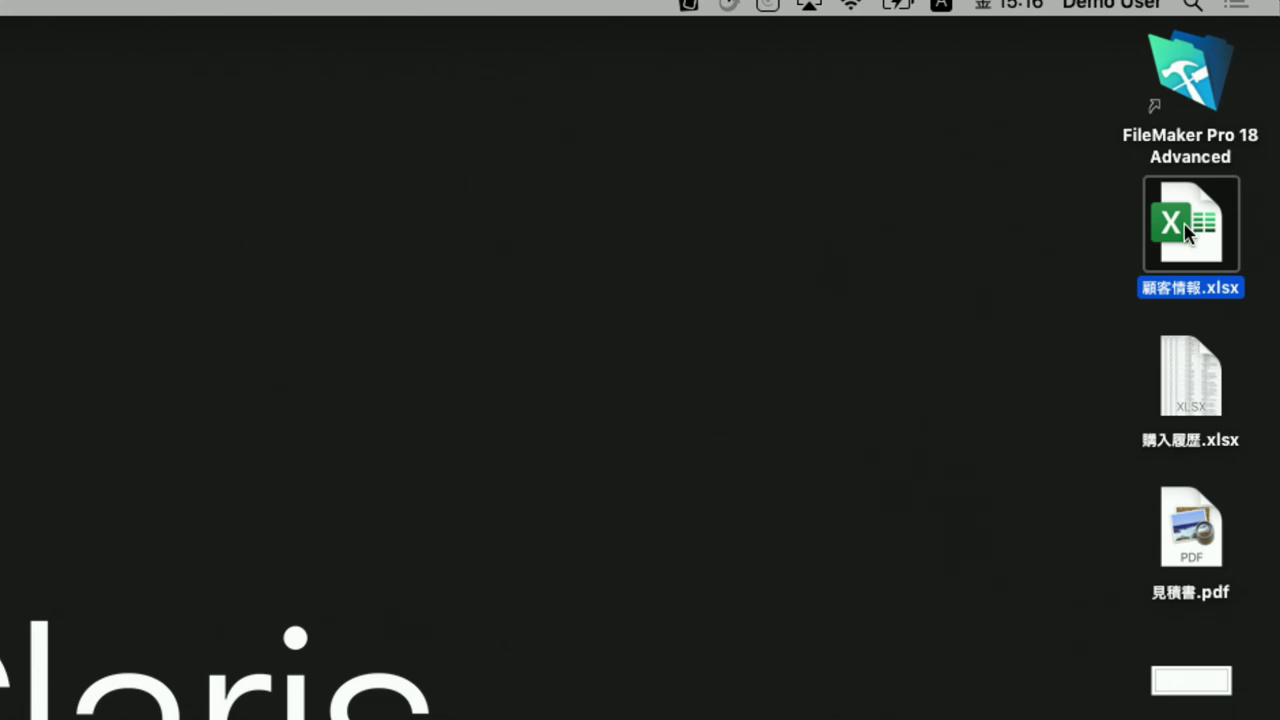
pyautogui.moveTo(1186, 232)
pyautogui.mouseDown()
pyautogui.moveTo(1083, 224)
pyautogui.moveTo(1177, 232)
pyautogui.mouseUp()
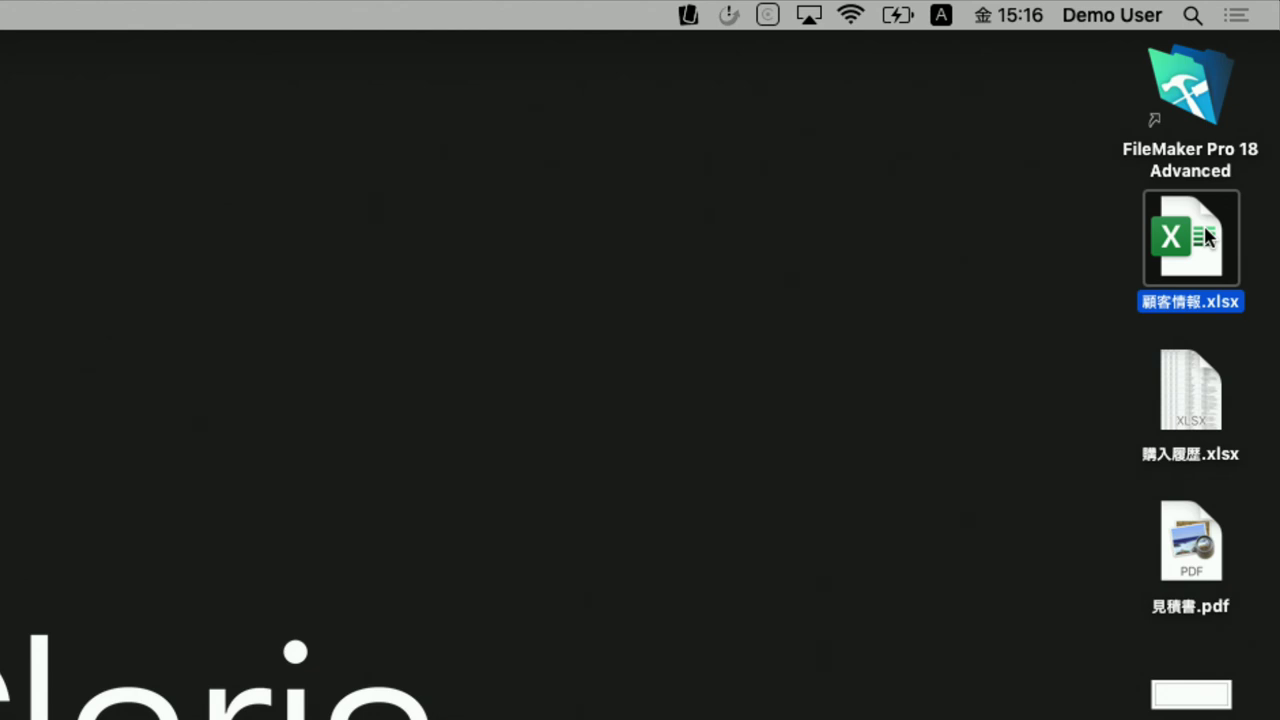
pyautogui.moveTo(1200, 240); pyautogui.dragTo(1196, 80)
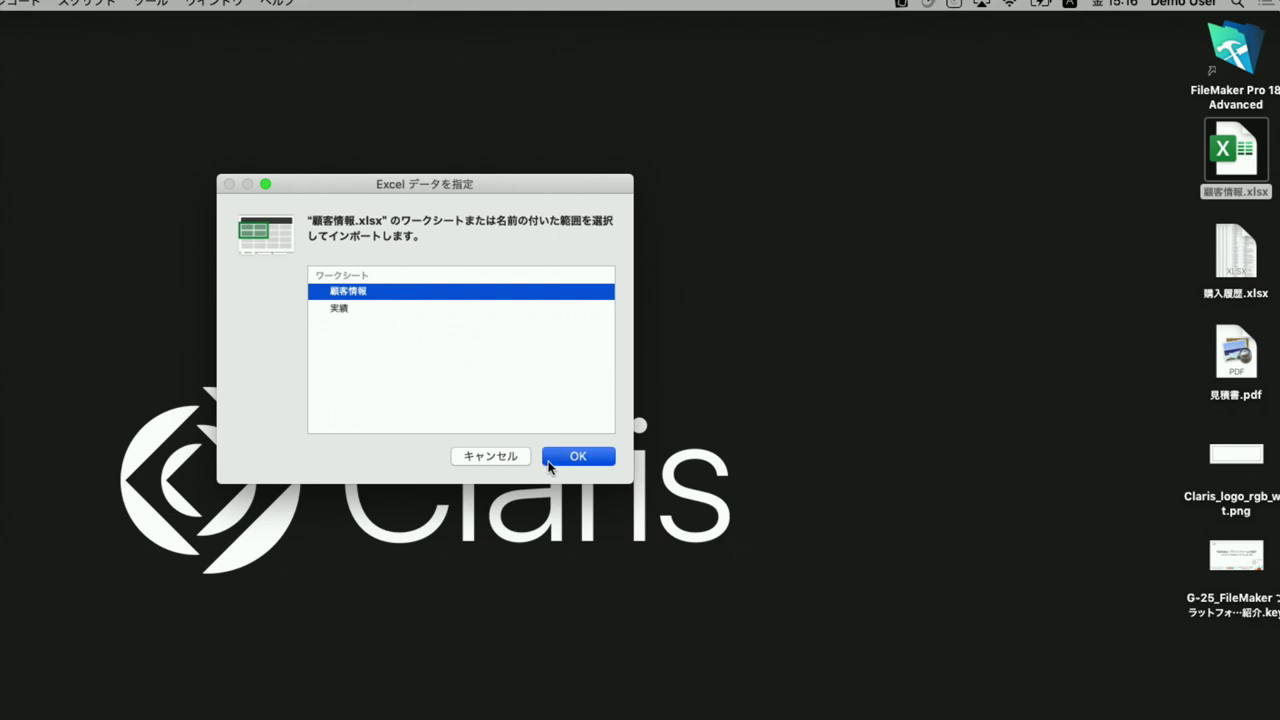
pyautogui.click(549, 462)
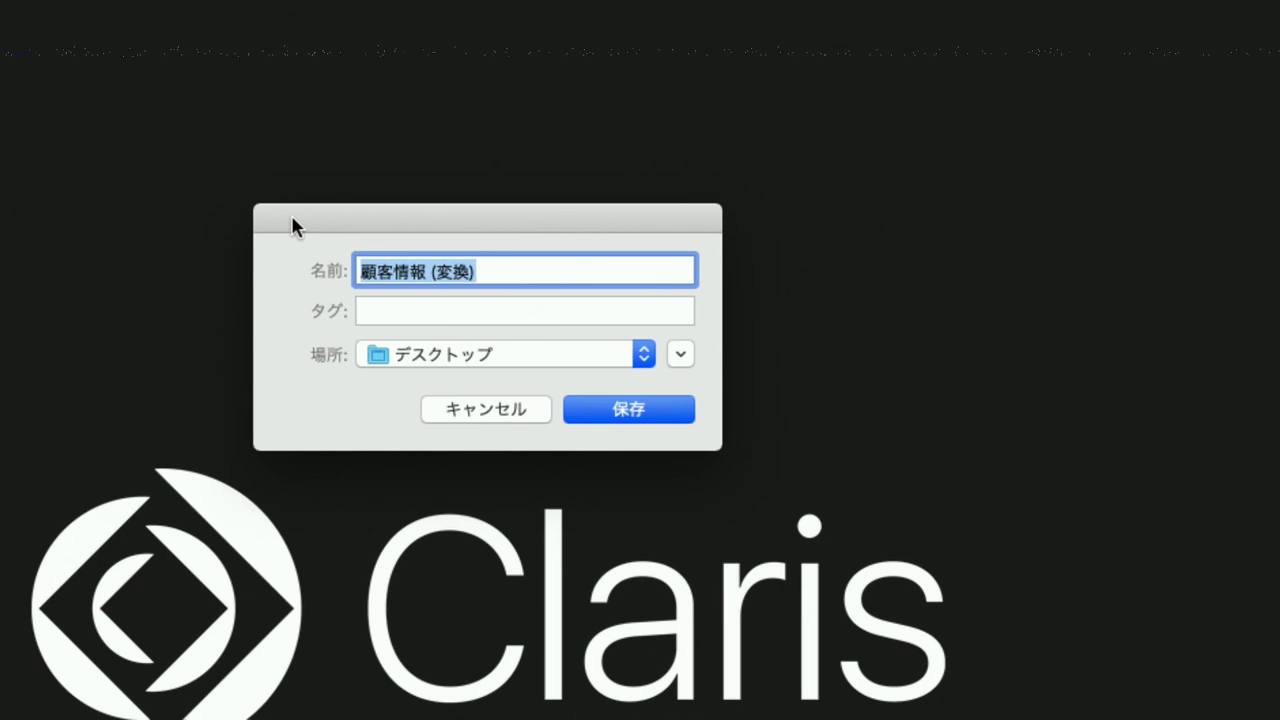
pyautogui.write('demo1108')
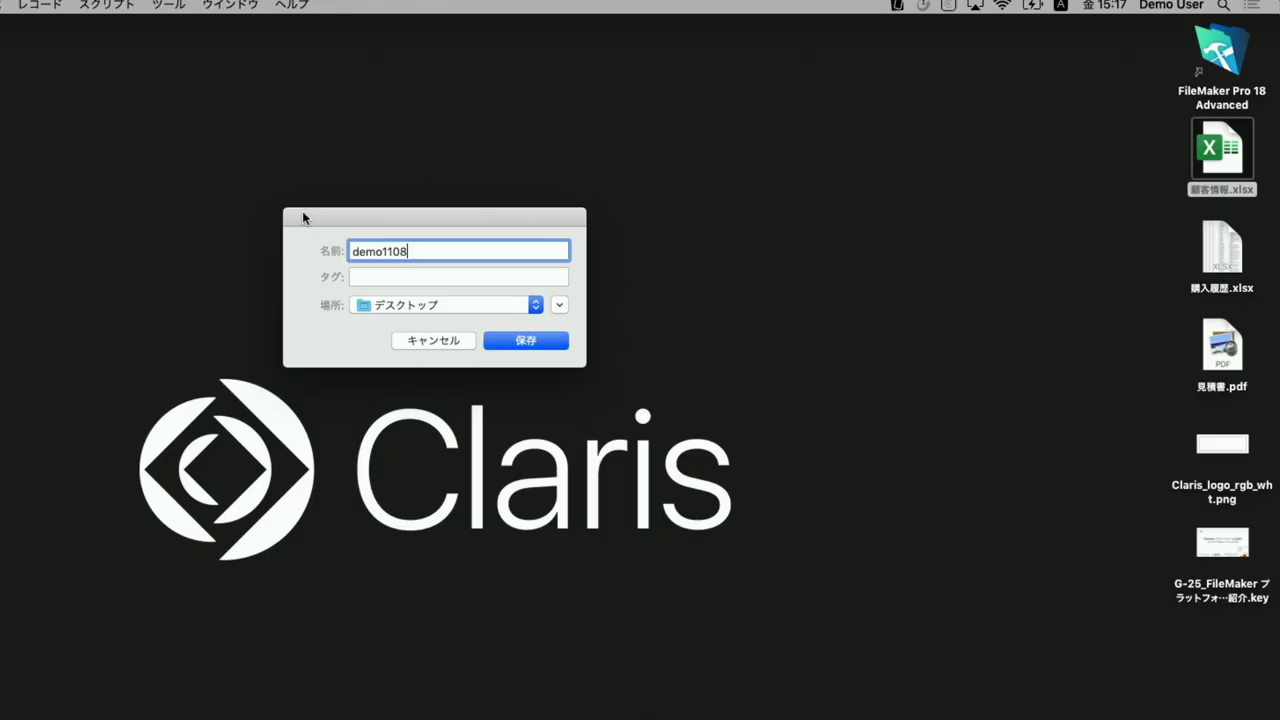
pyautogui.press('Return')
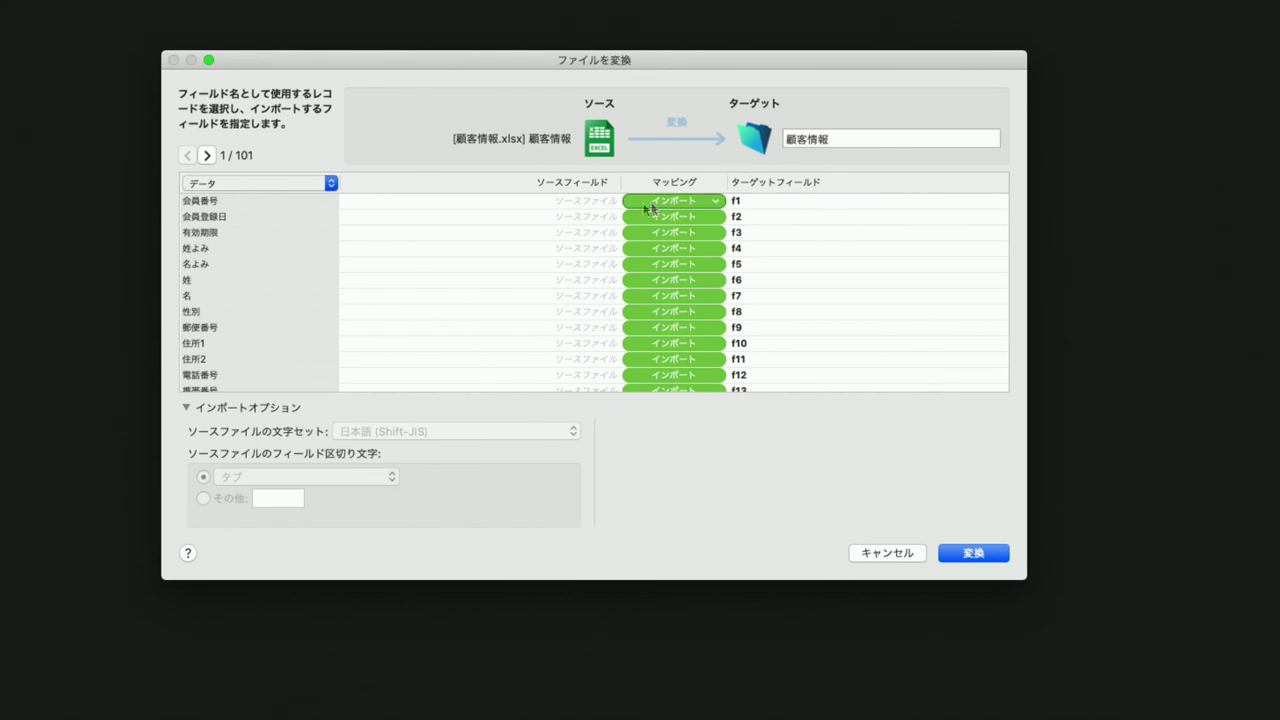
# Step: Use the first record of the source as field names and convert the file
pyautogui.click(245, 184)
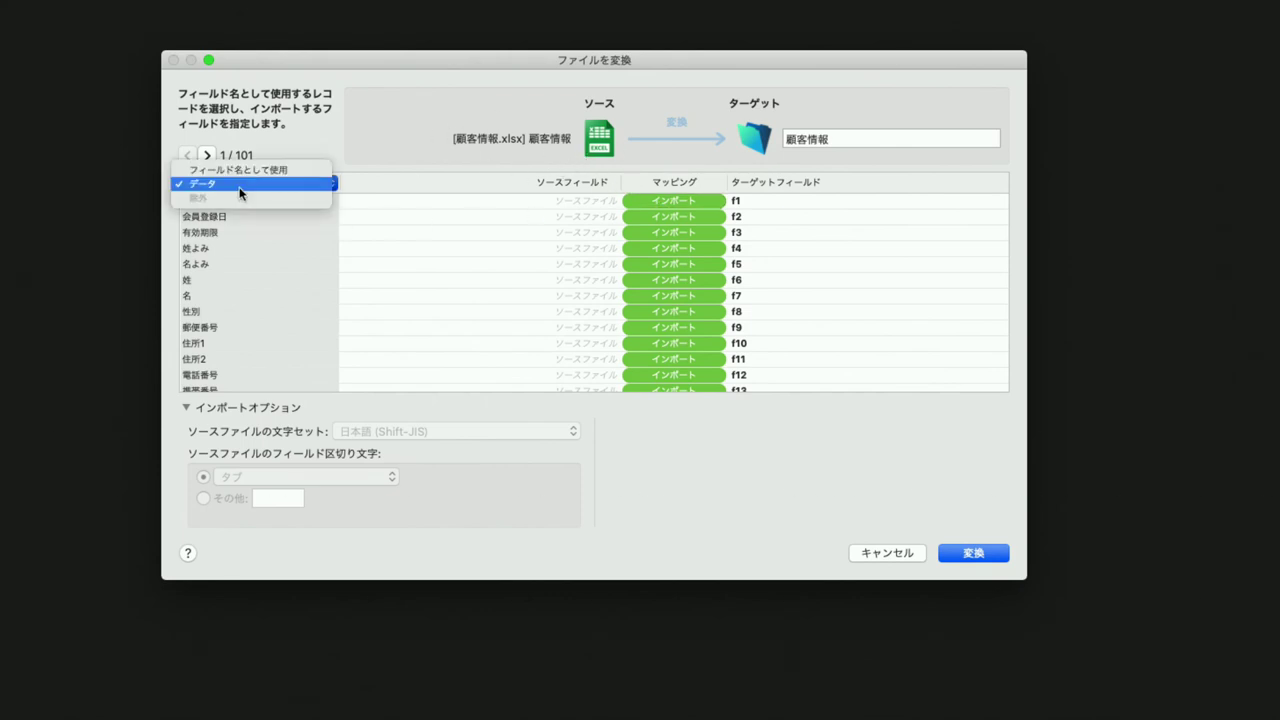
pyautogui.click(249, 172)
pyautogui.click(977, 556)
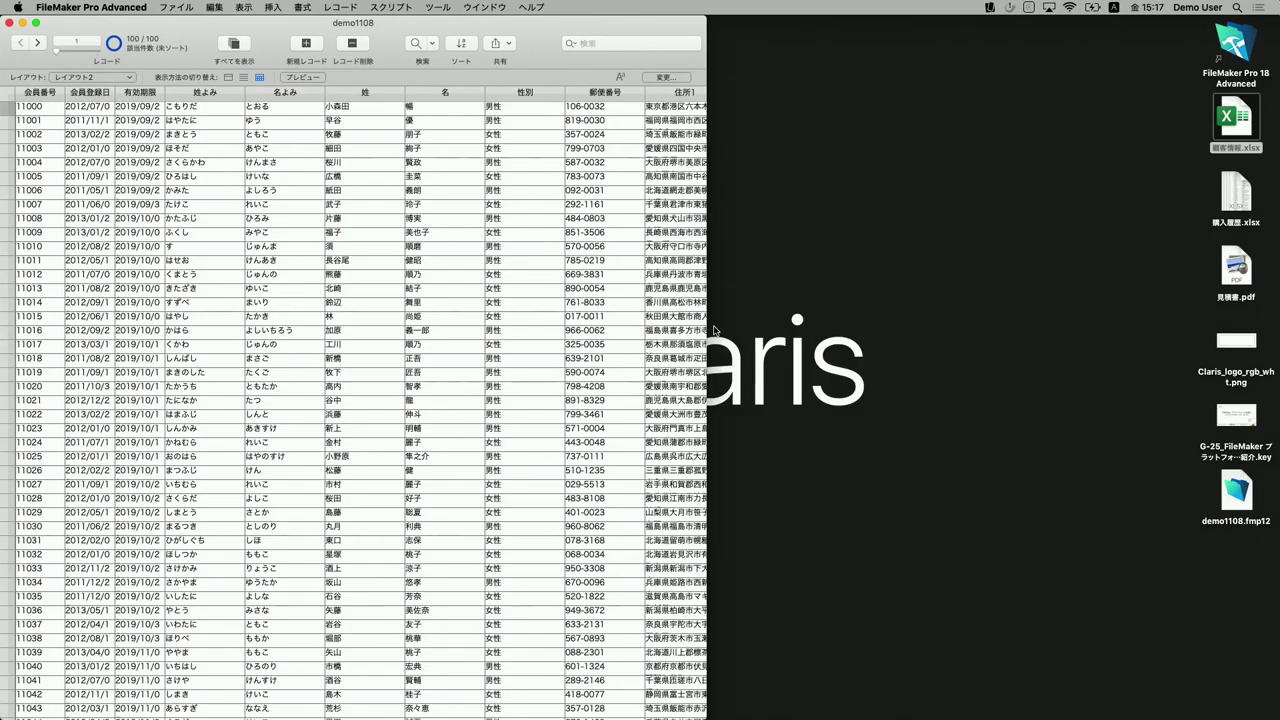
# Step: Widen the demo1108 window to show more columns and browse through the imported customer records
pyautogui.moveTo(706, 328); pyautogui.dragTo(1168, 360)
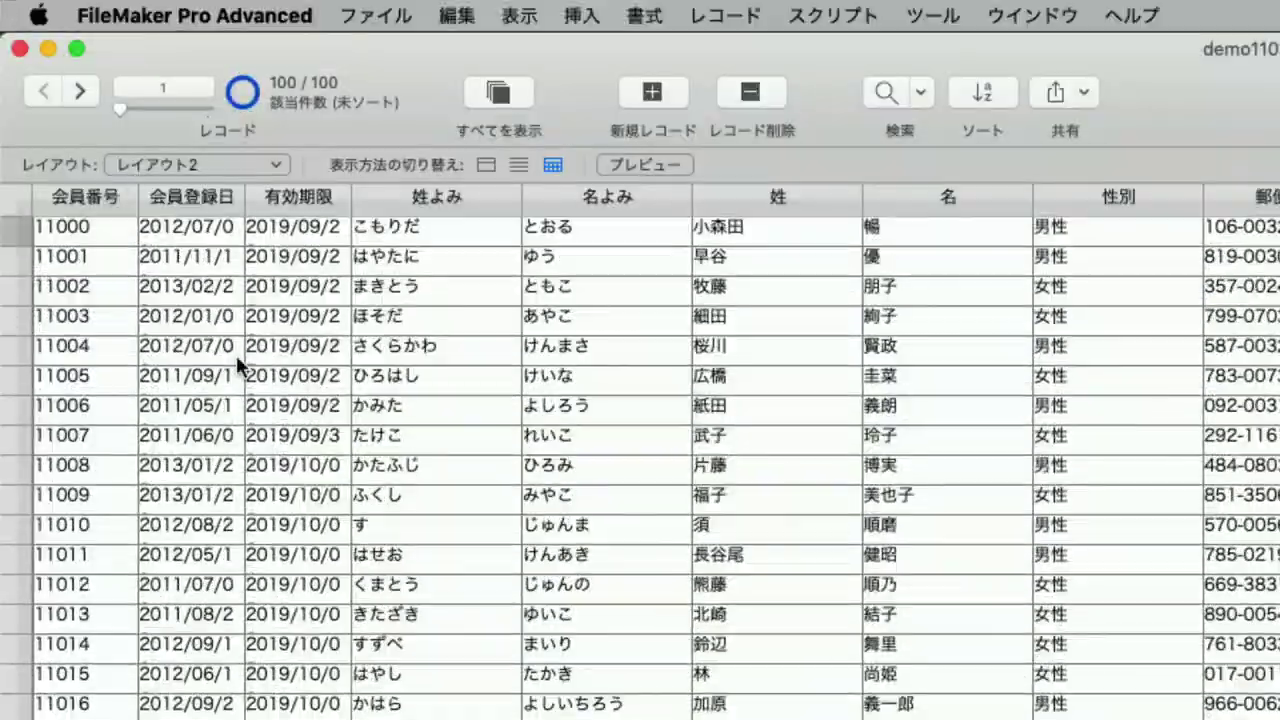
pyautogui.scroll(-5, 236, 355)
pyautogui.scroll(-2, 235, 352)
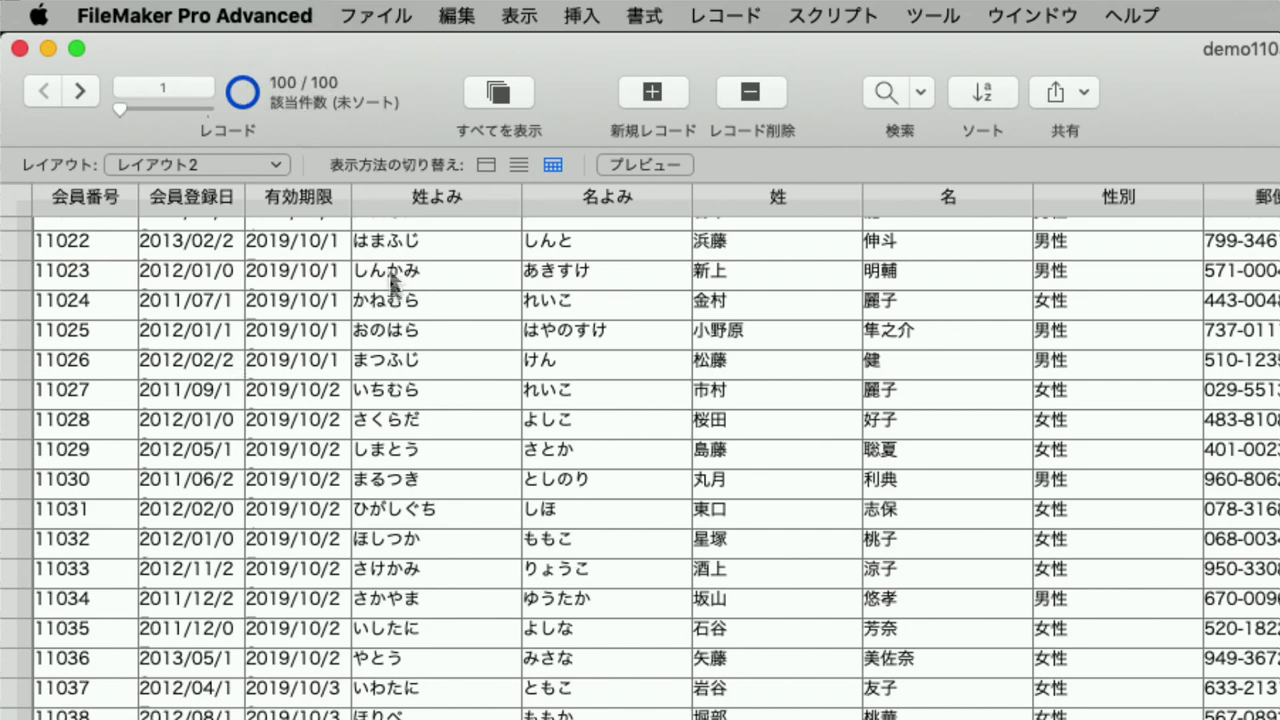
pyautogui.scroll(-6, 403, 300)
pyautogui.scroll(15, 403, 300)
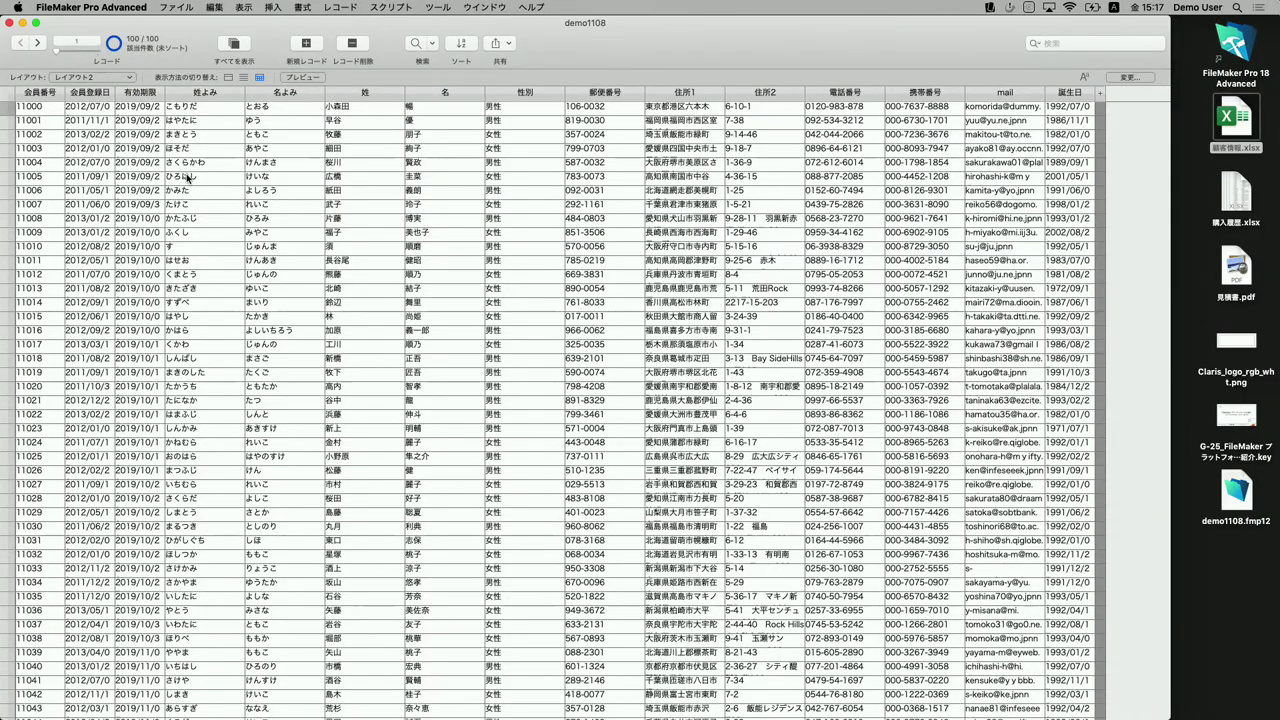
# Step: Open the database management of demo1108 and examine the definition of the 顧客情報 table
pyautogui.press('super+shift+d')
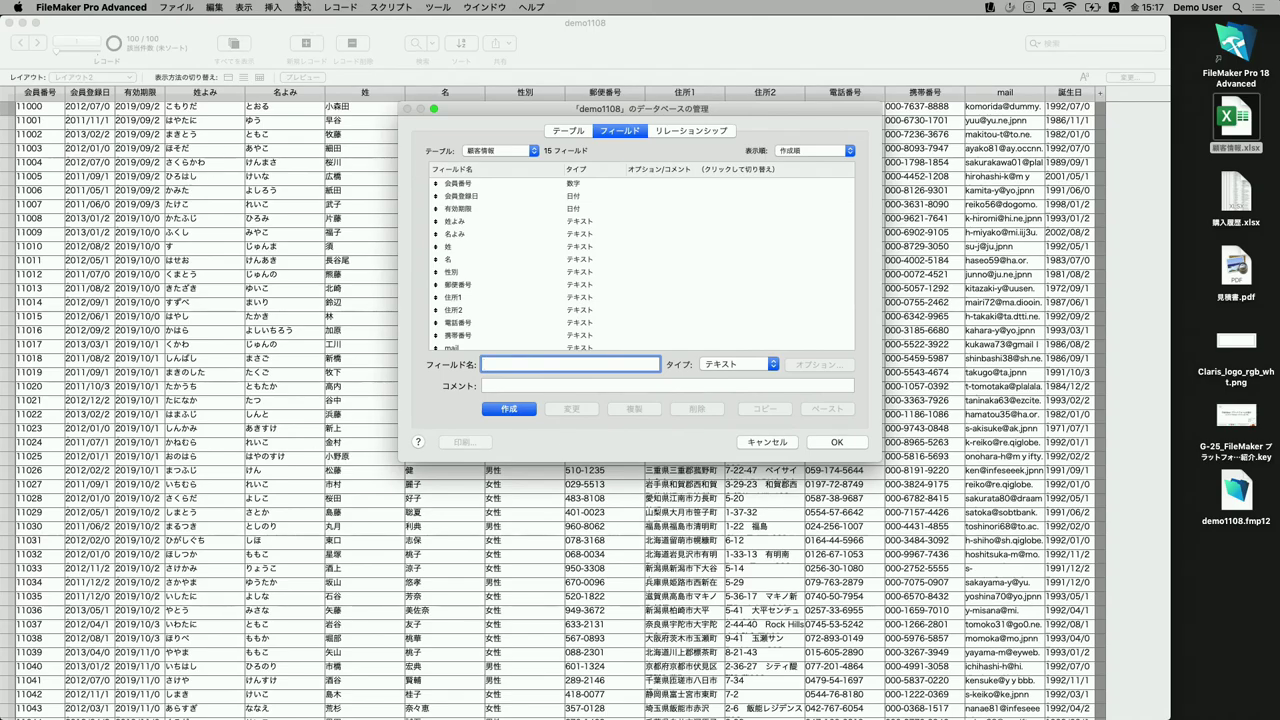
pyautogui.click(566, 131)
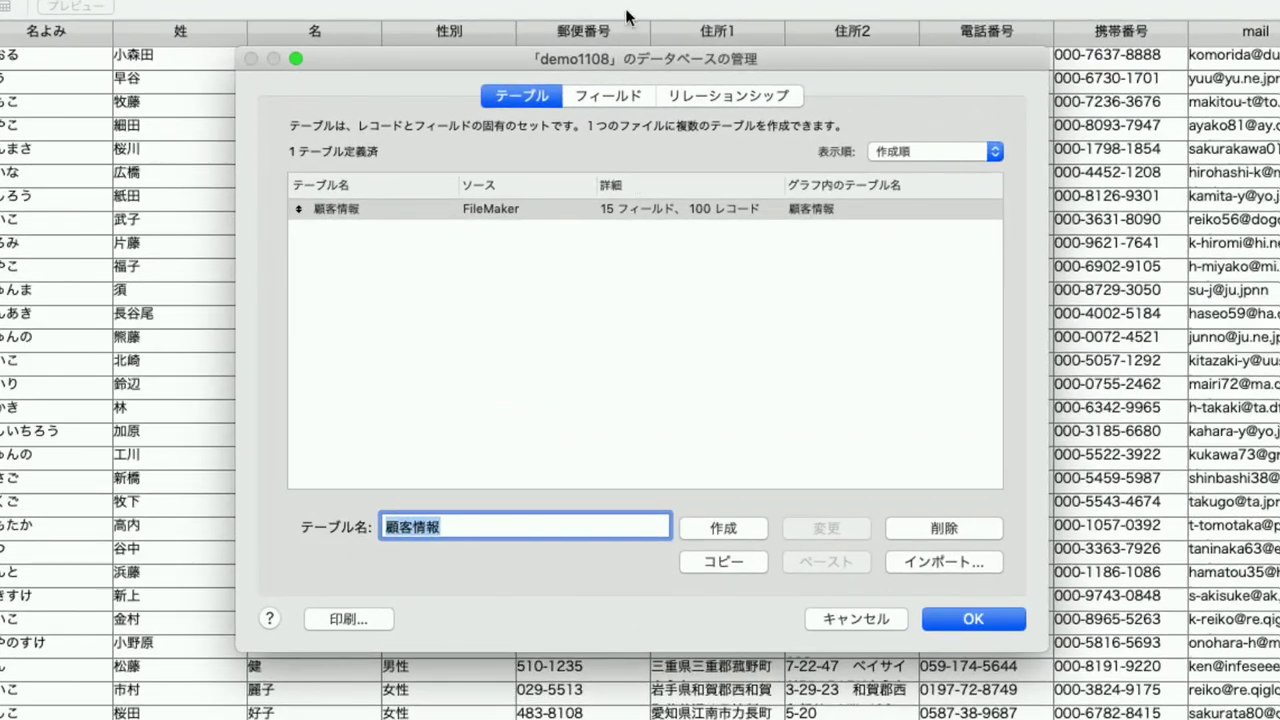
pyautogui.moveTo(629, 54); pyautogui.dragTo(661, 61)
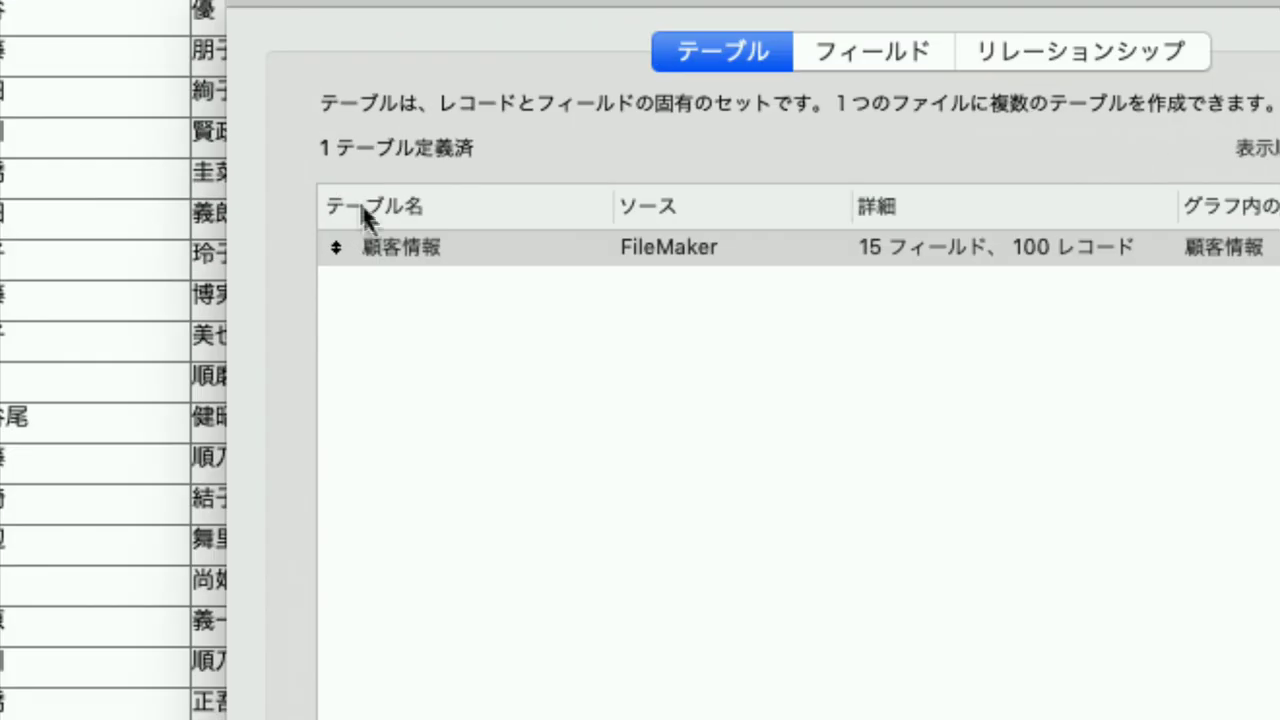
pyautogui.click(355, 215)
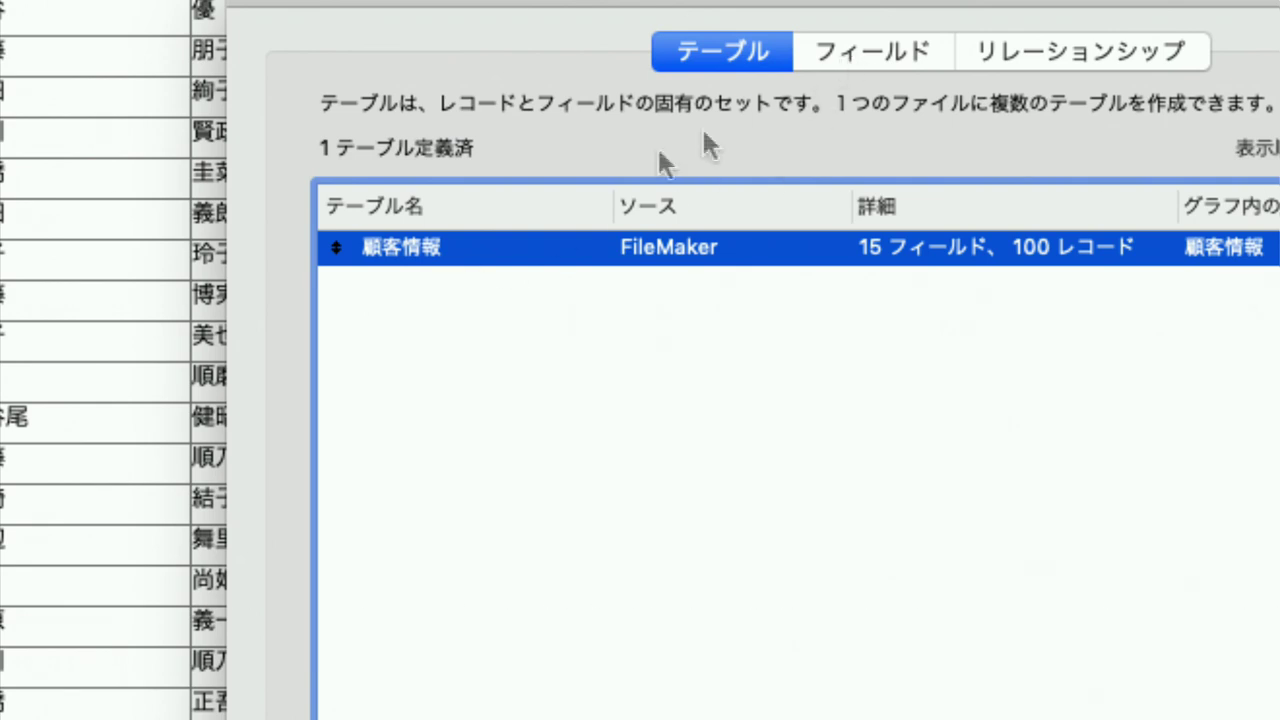
# Step: Examine the field names and types of the 顧客情報 table from 会員番号 down, and close the database management dialog
pyautogui.click(885, 60)
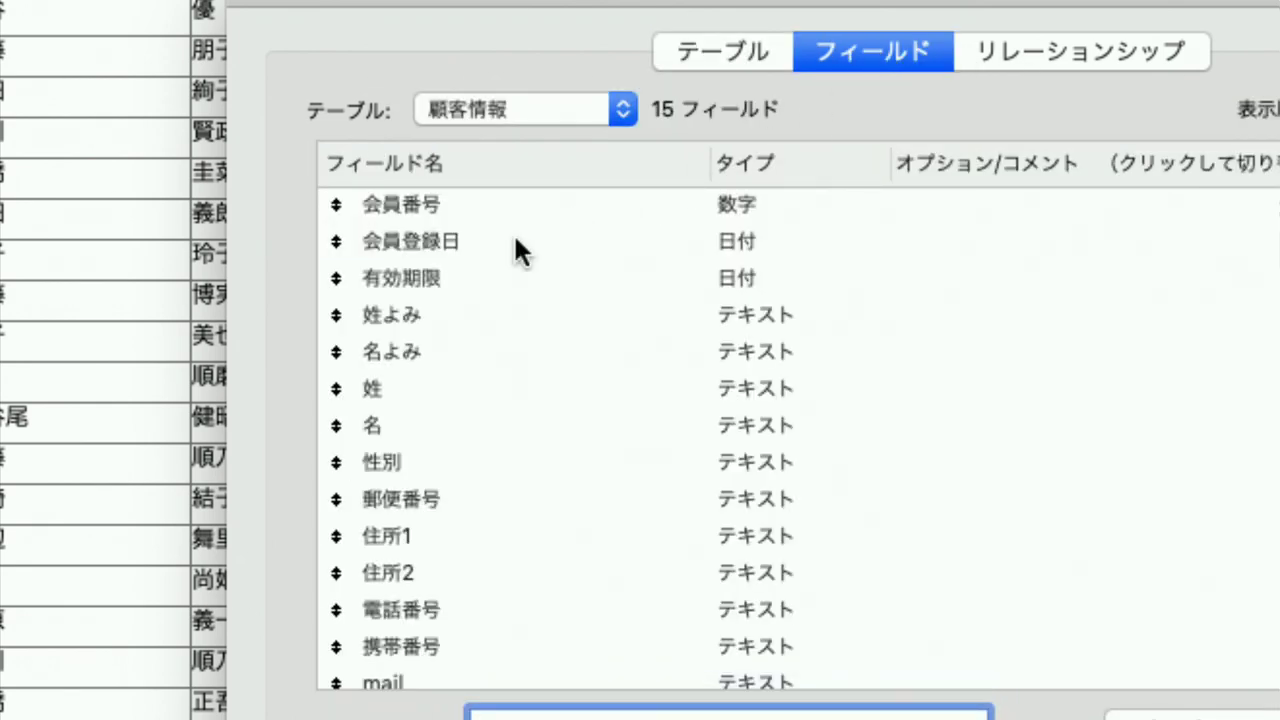
pyautogui.click(425, 201)
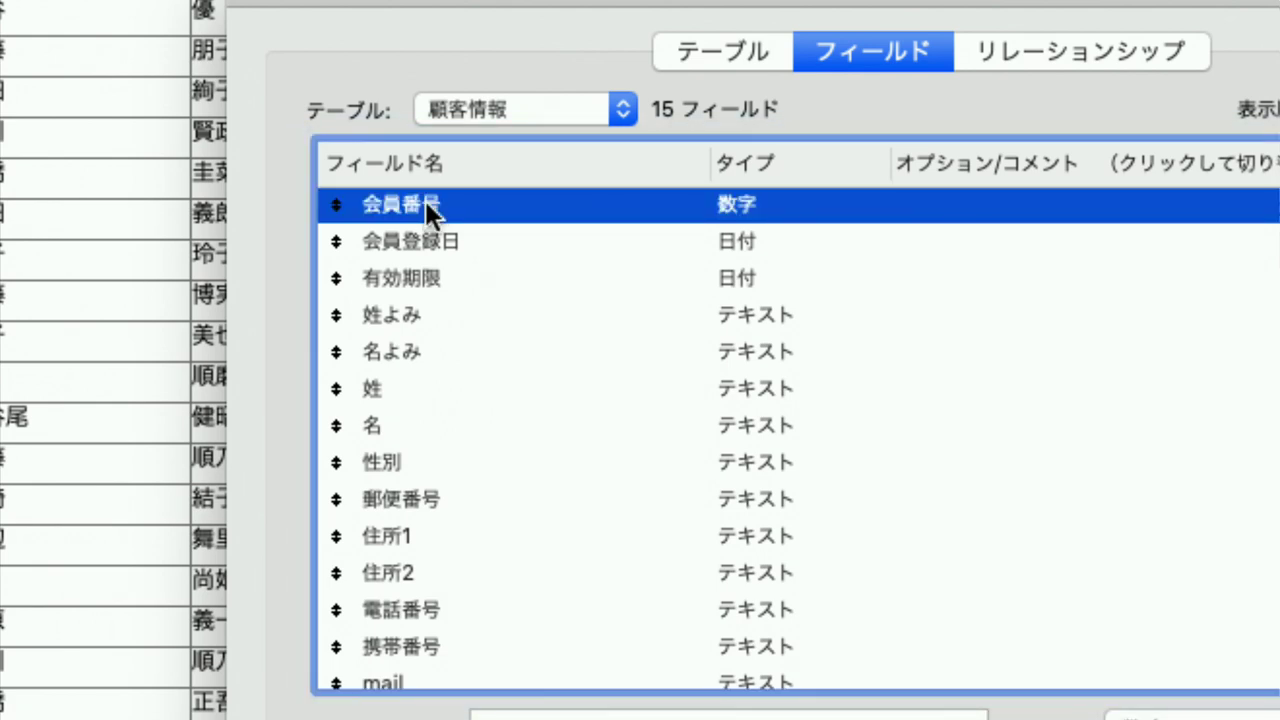
pyautogui.press('Down')
pyautogui.press('Down')
pyautogui.press('Down')
pyautogui.press('Down')
pyautogui.press('Down')
pyautogui.press('Down')
pyautogui.press('Down')
pyautogui.press('Down')
pyautogui.press('Down')
pyautogui.press('Down')
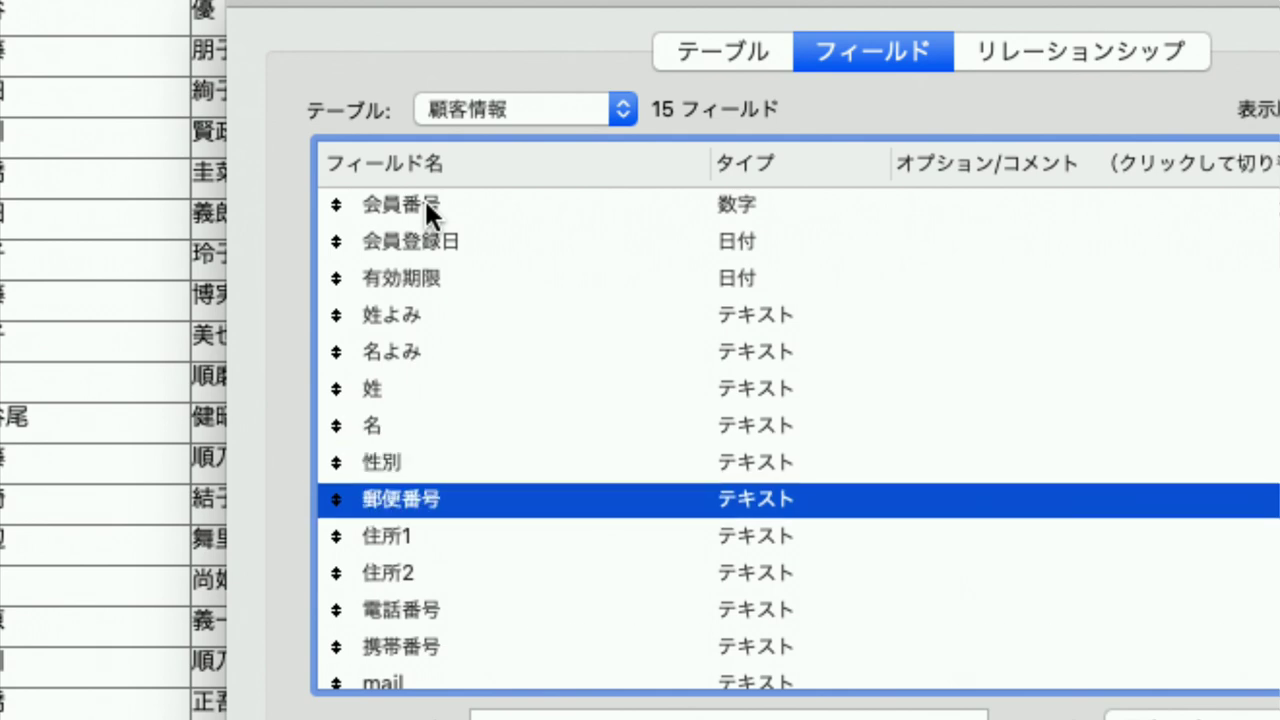
pyautogui.press('Up')
pyautogui.press('Up')
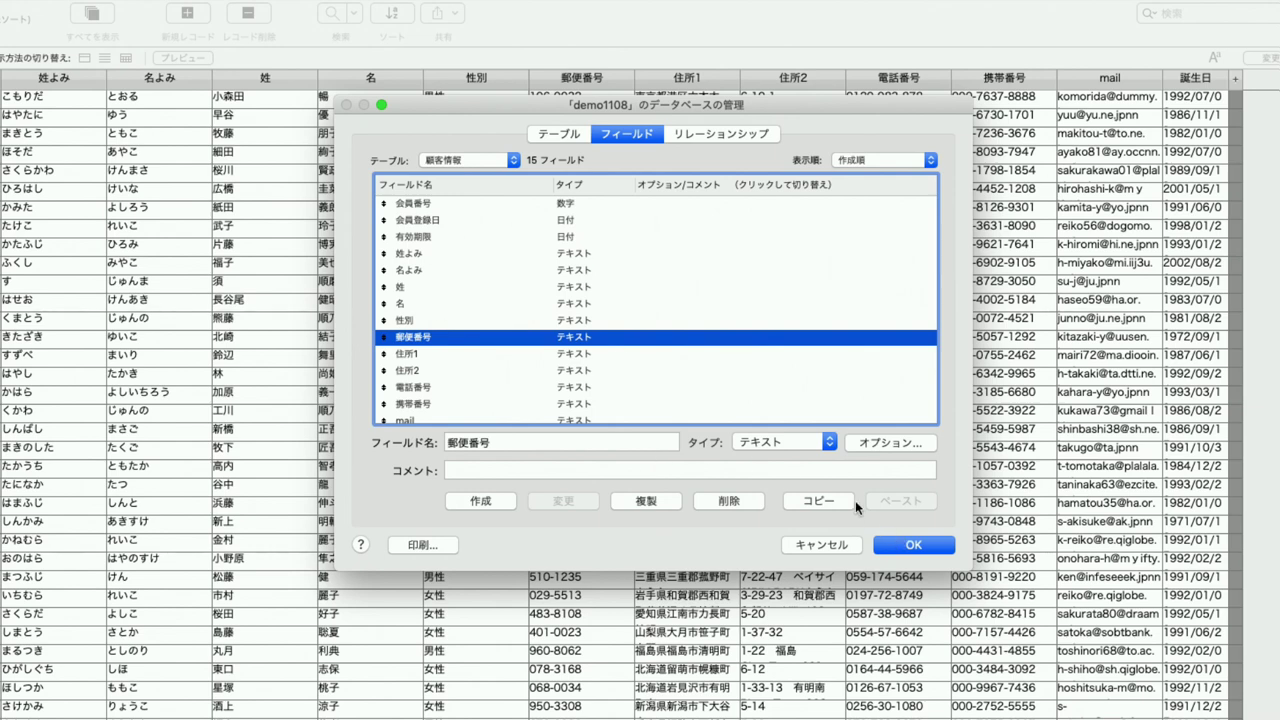
pyautogui.click(936, 547)
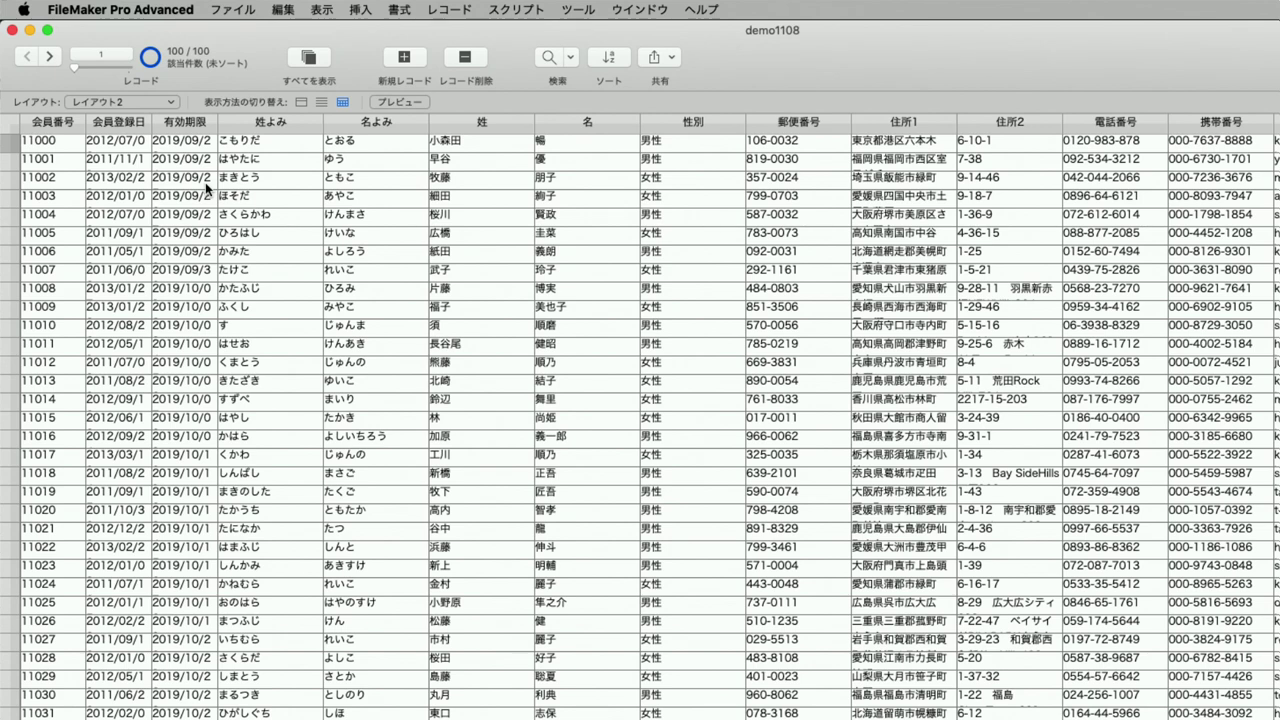
# Step: Switch to Layout mode and start a new layout showing 顧客情報 records, naming it お客様詳細
pyautogui.press('super+l')
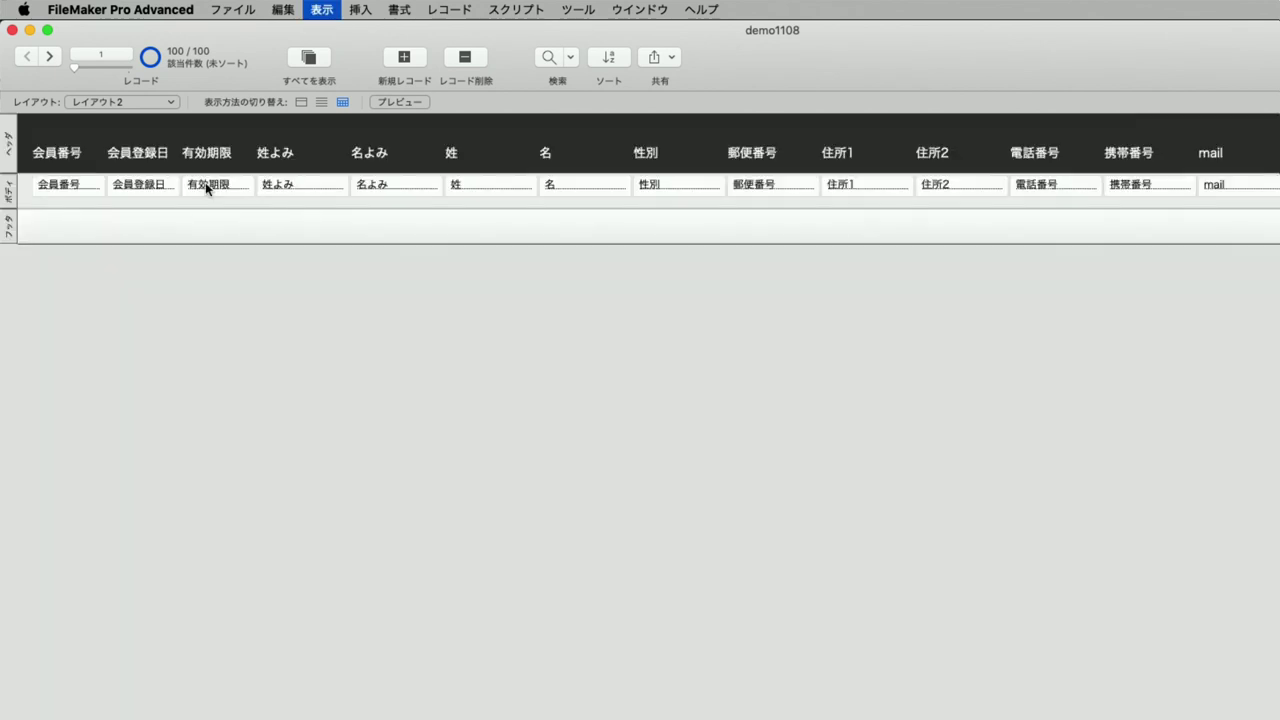
pyautogui.press('super+n')
pyautogui.moveTo(852, 158); pyautogui.dragTo(717, 138)
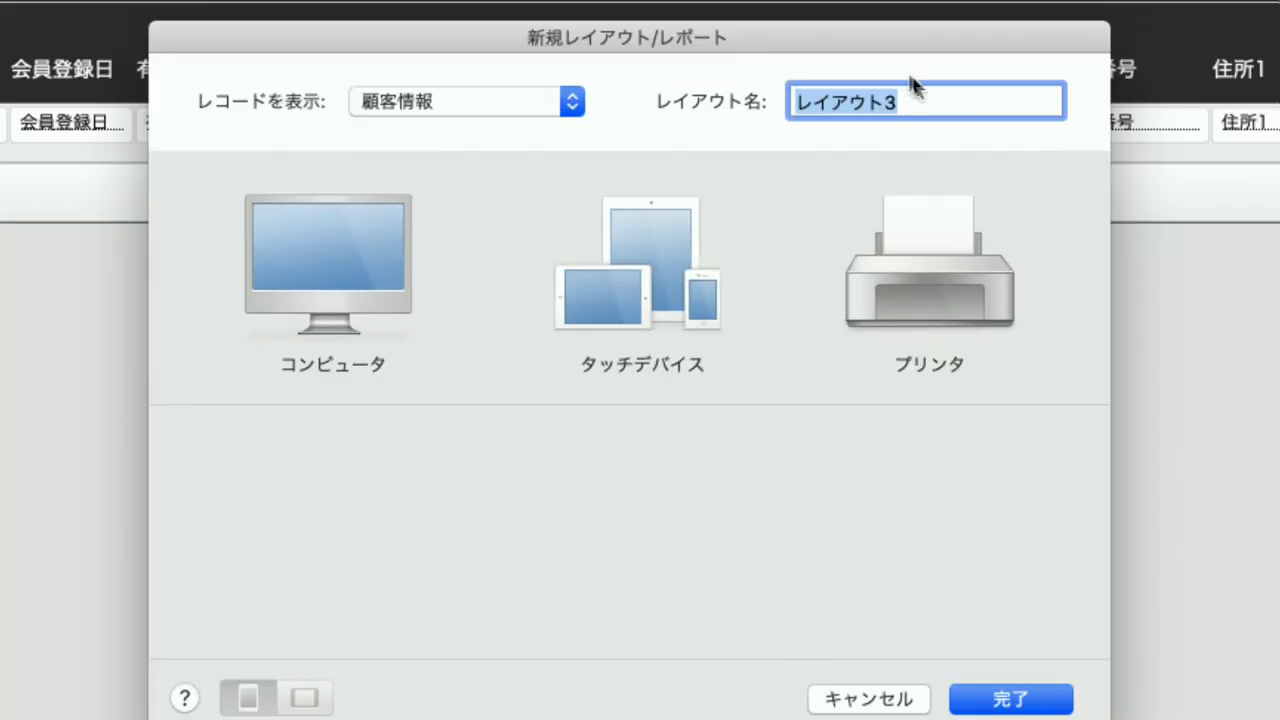
pyautogui.write('okyakusam')
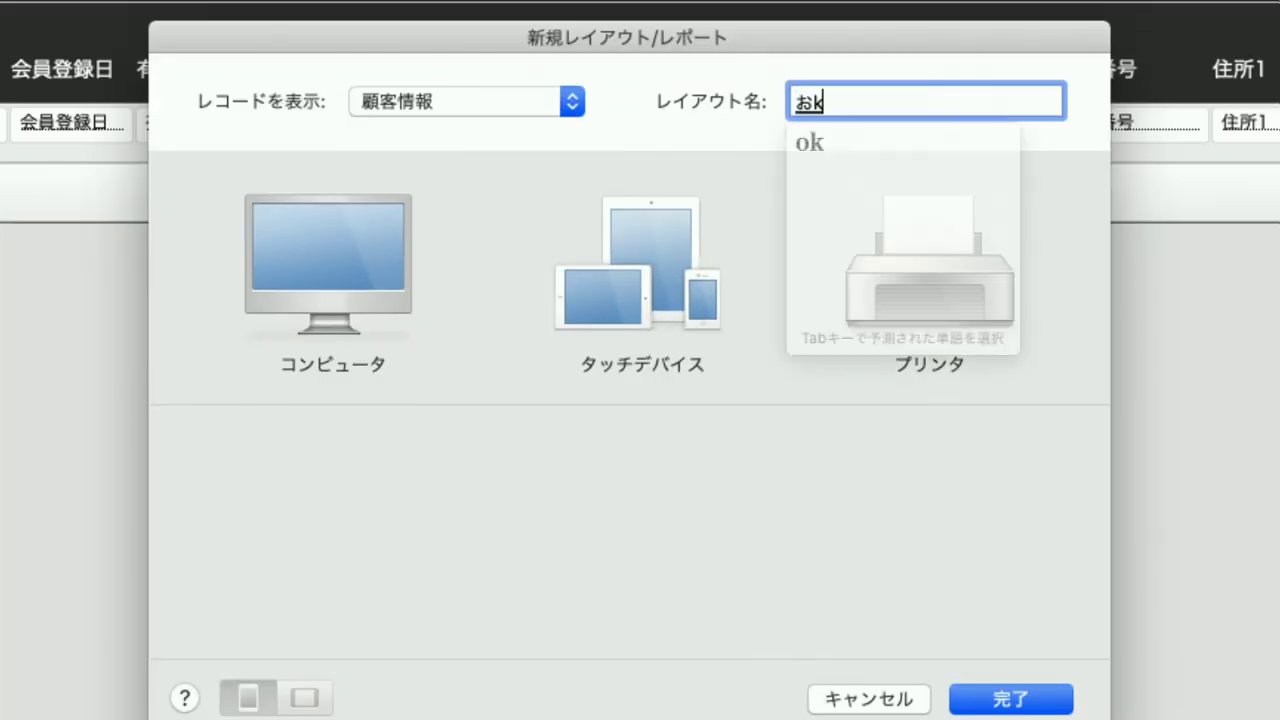
pyautogui.write('ashousai')
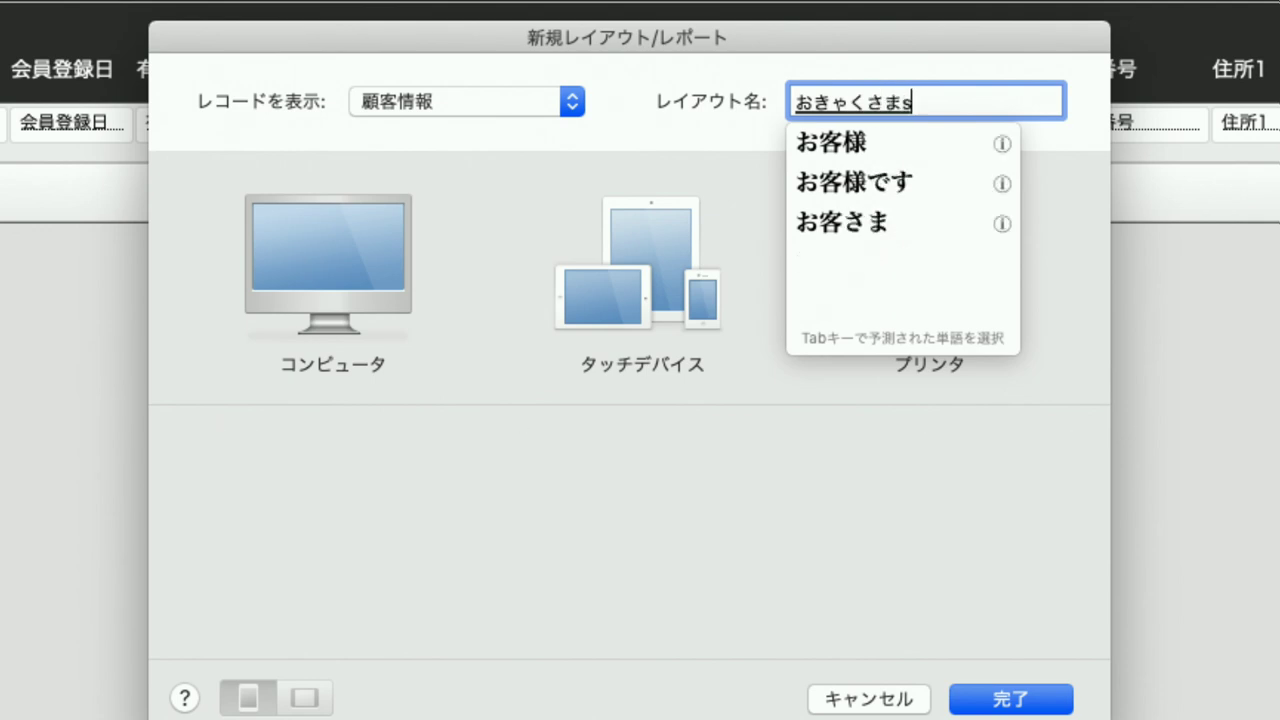
pyautogui.press('space')
pyautogui.press('Return')
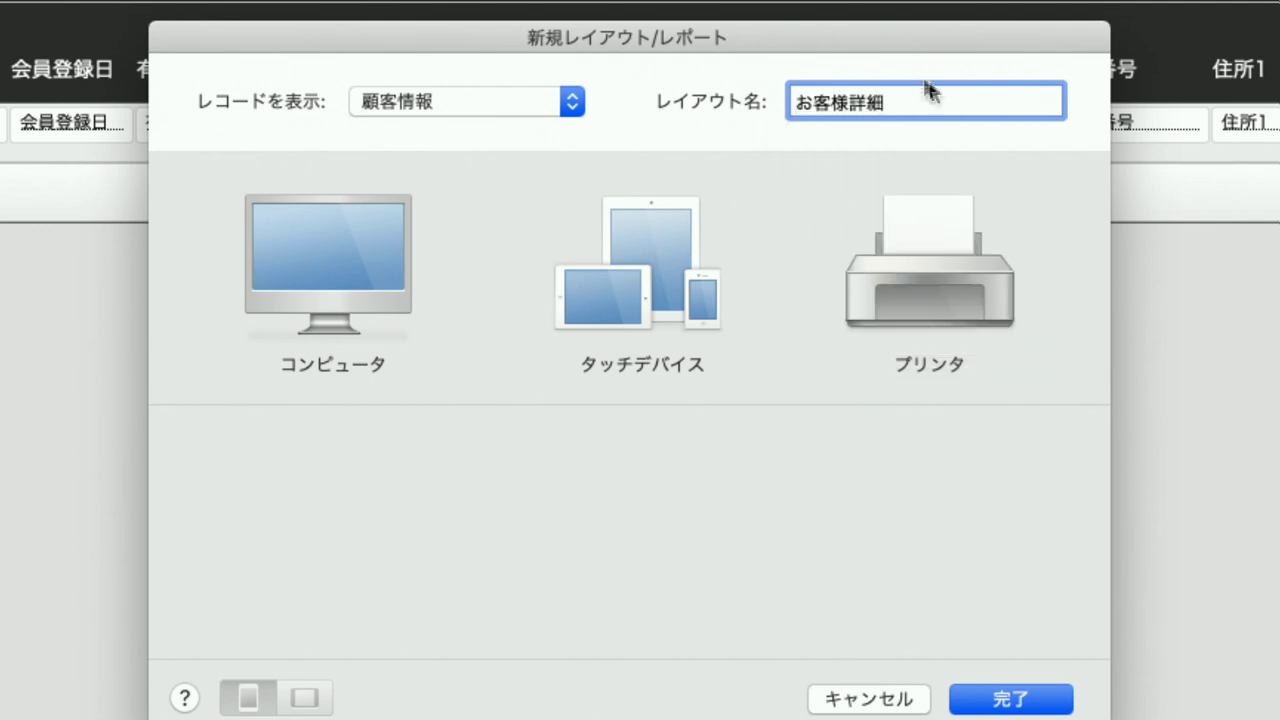
pyautogui.moveTo(895, 103); pyautogui.dragTo(792, 102)
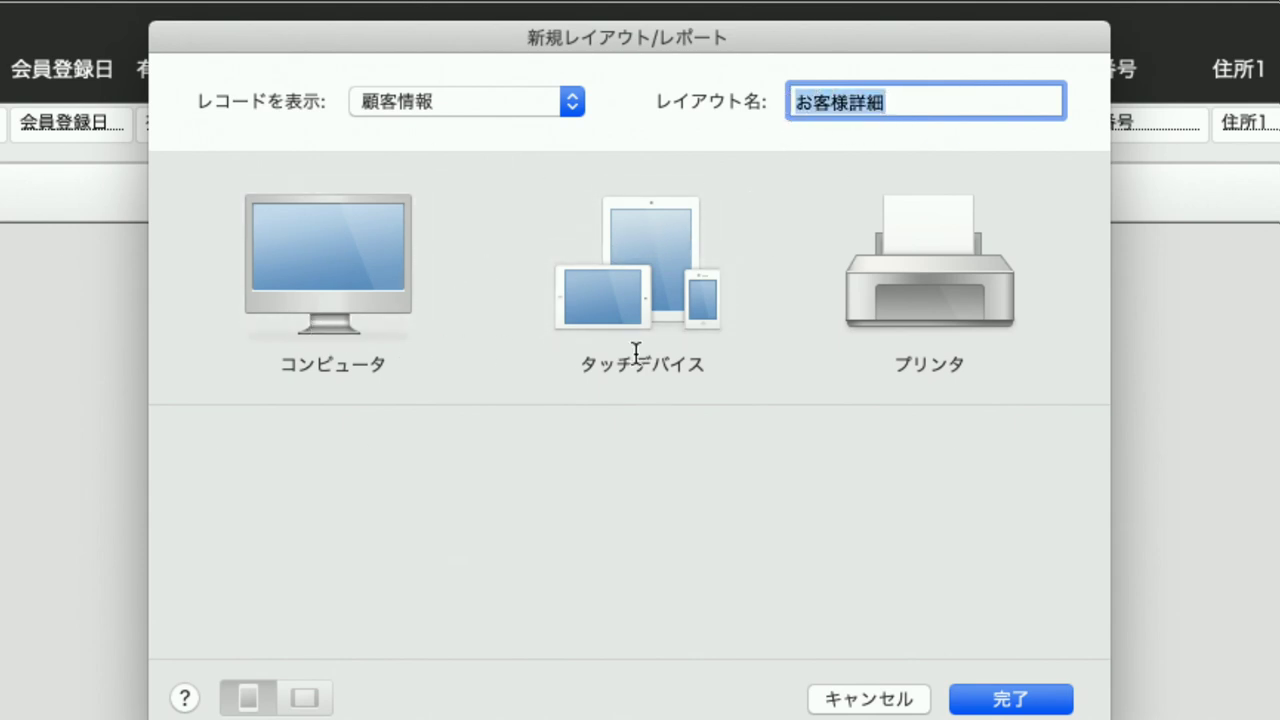
# Step: Set the new お客様詳細 layout to the iPad touch device with the form type (フォーム) and create it
pyautogui.click(667, 287)
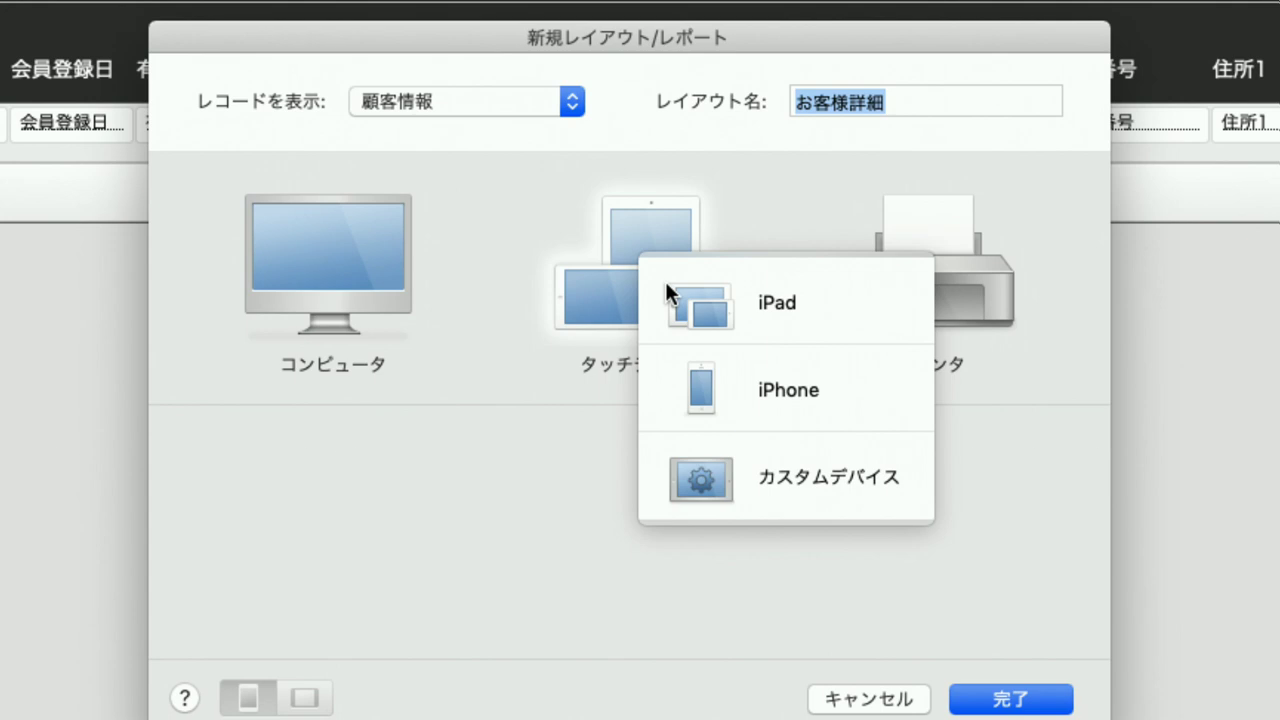
pyautogui.click(728, 311)
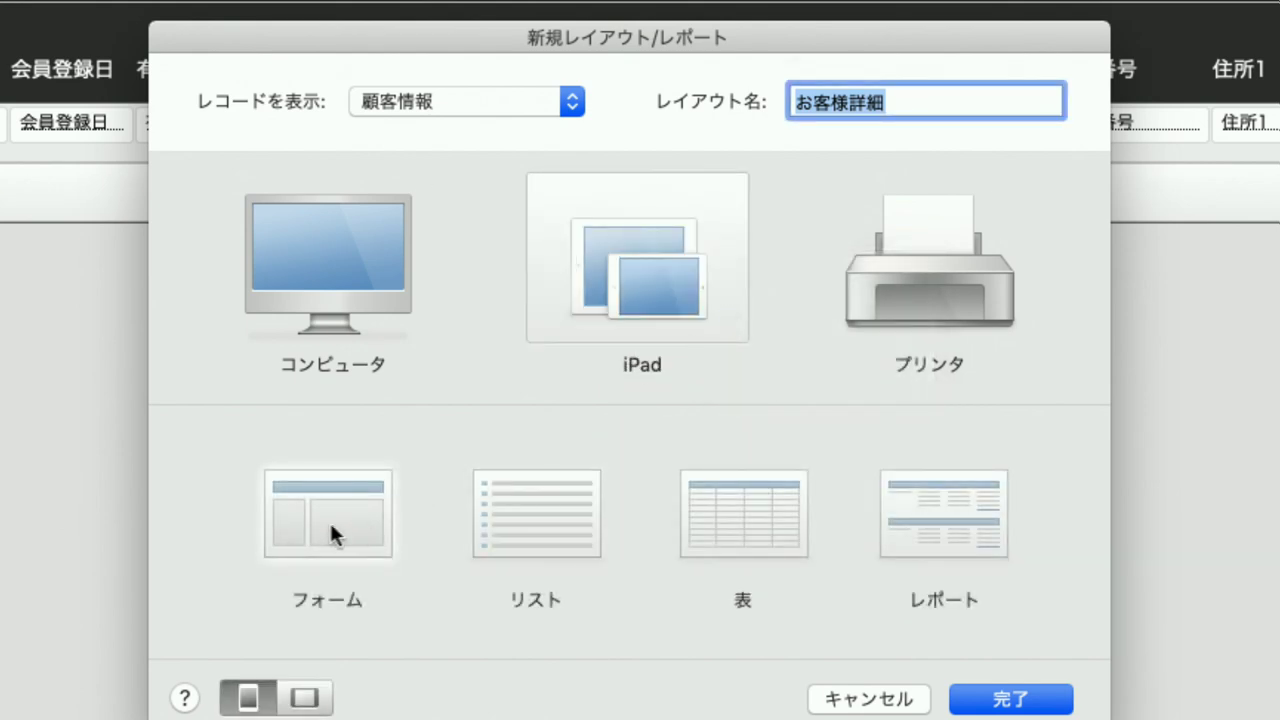
pyautogui.click(333, 533)
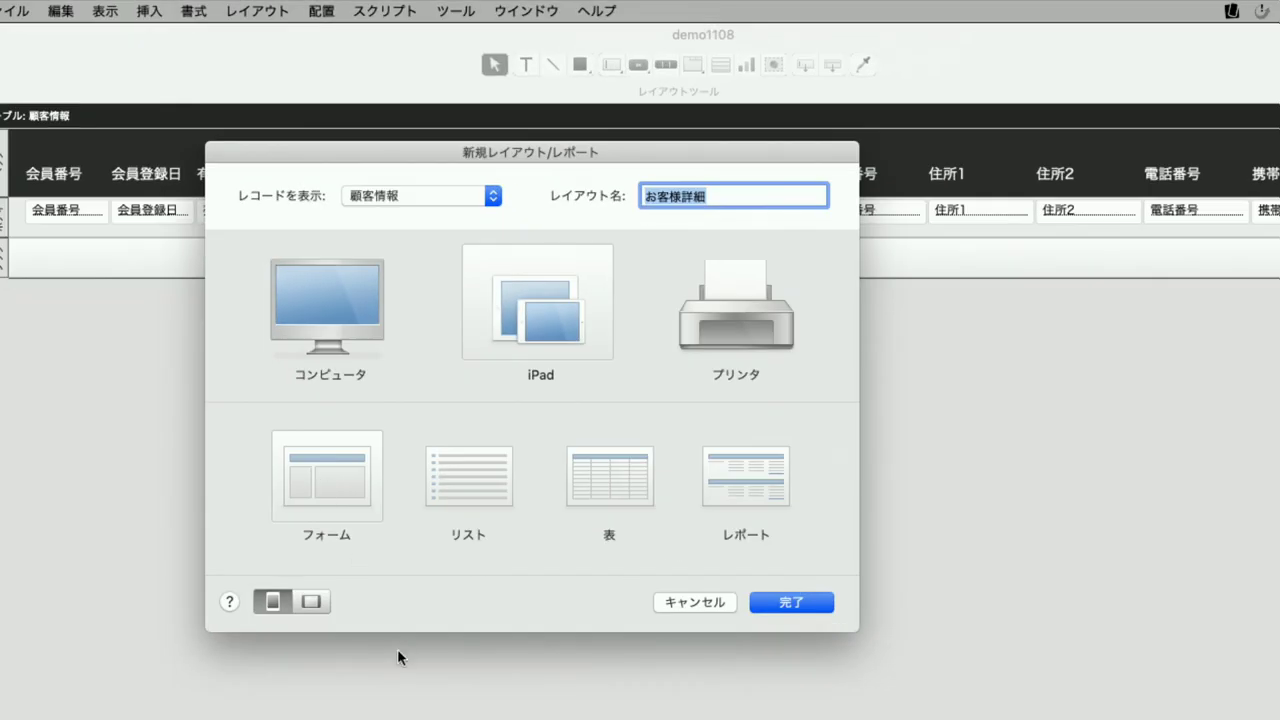
pyautogui.click(791, 602)
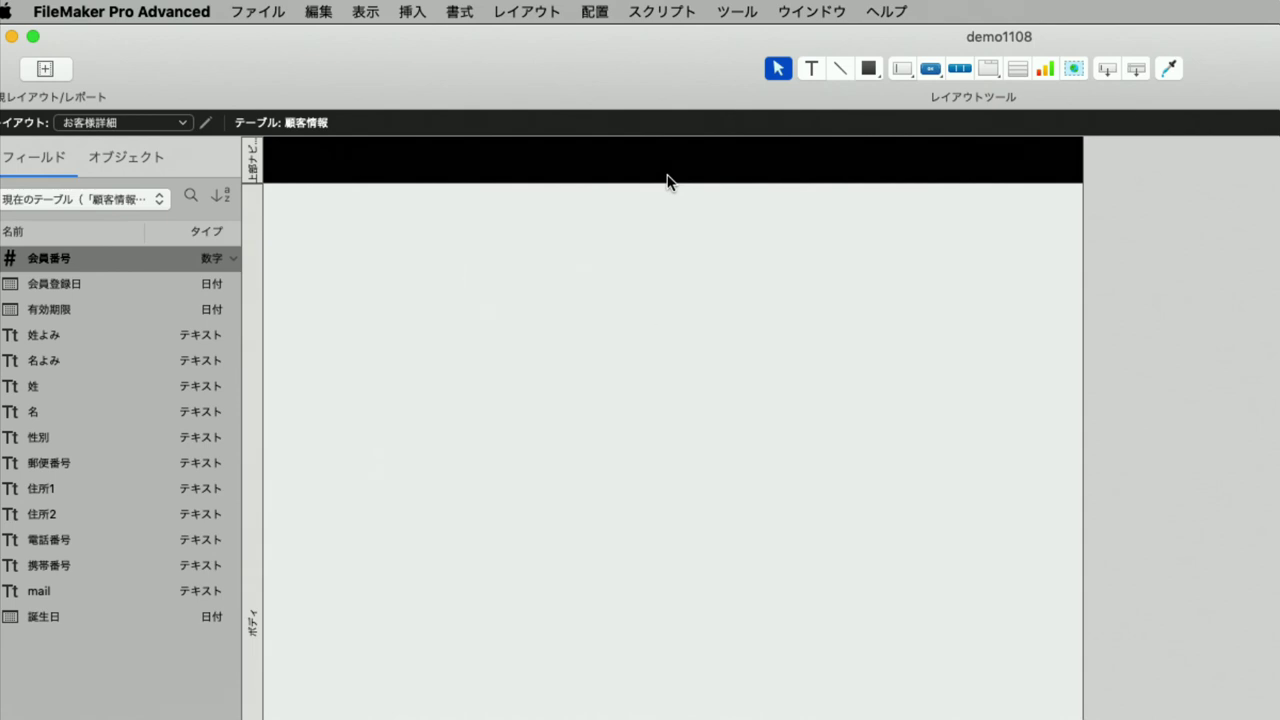
# Step: Add the title text お客様詳細 in the black top navigation part of the layout and adjust its position slightly
pyautogui.click(813, 69)
pyautogui.moveTo(287, 148); pyautogui.dragTo(561, 174)
pyautogui.write('okyakusa')
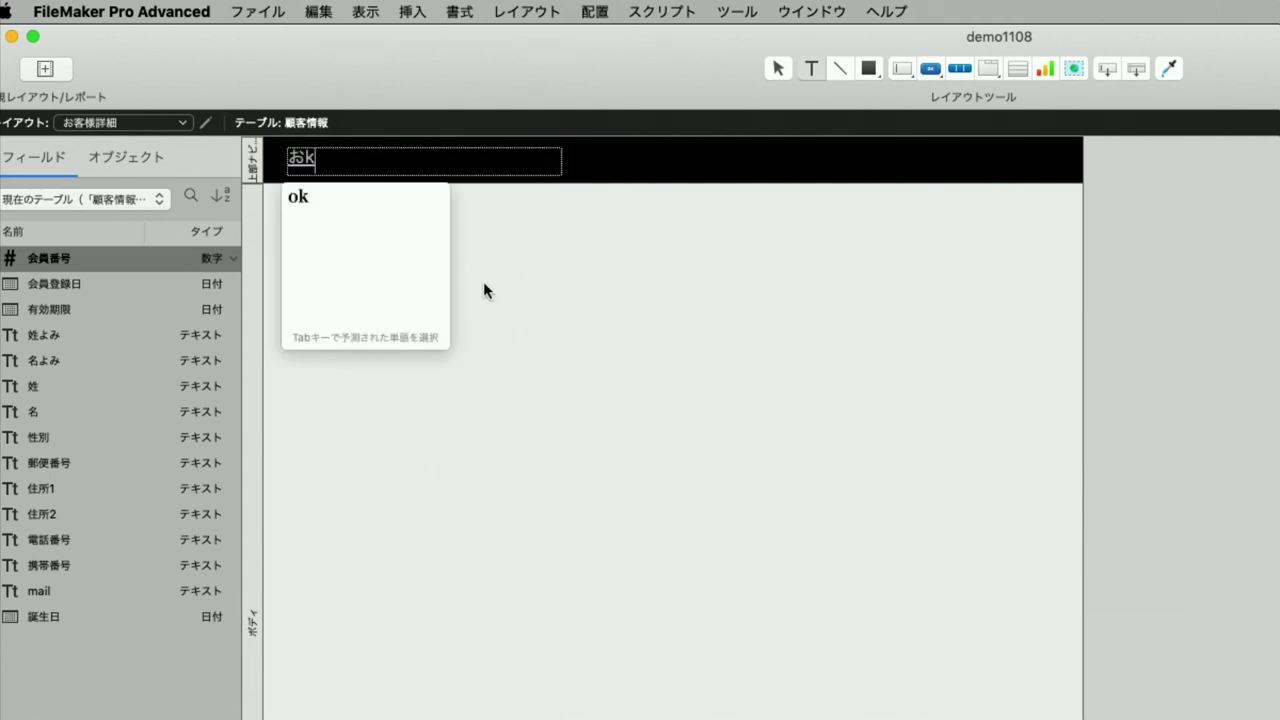
pyautogui.press('Down')
pyautogui.press('Down')
pyautogui.press('Return')
pyautogui.press('Escape')
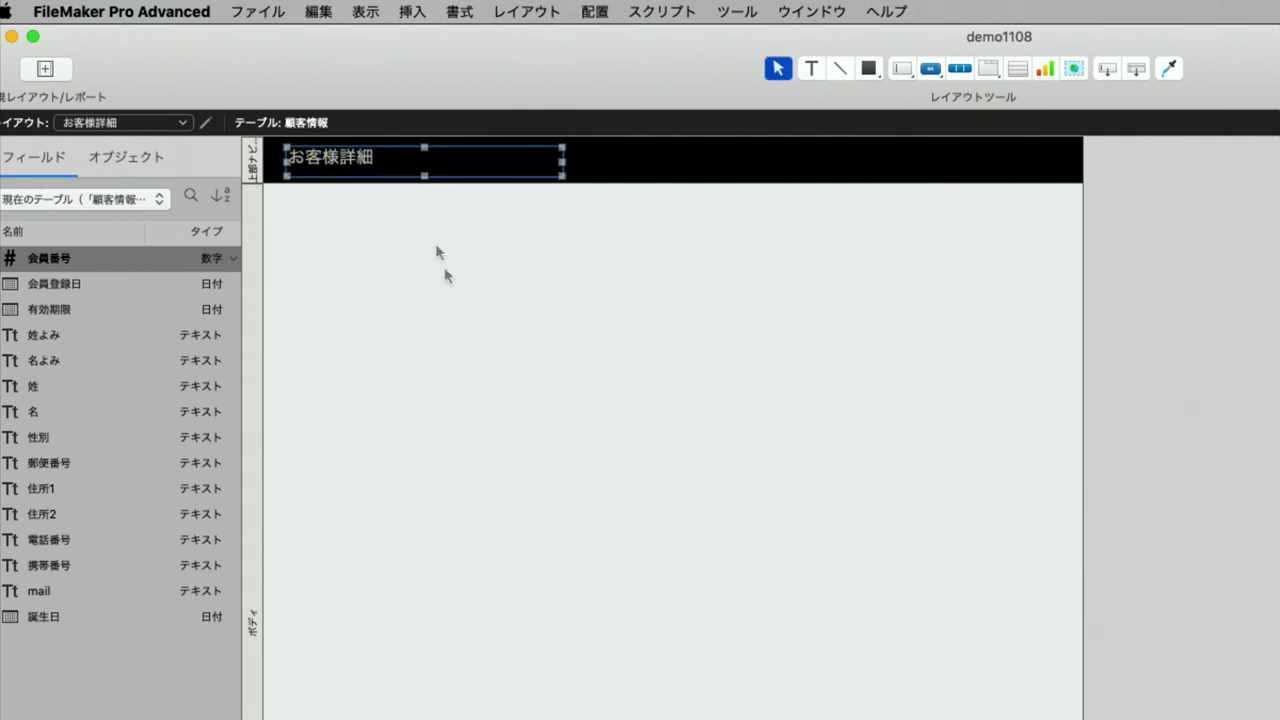
pyautogui.moveTo(372, 160); pyautogui.dragTo(366, 163)
pyautogui.click(501, 284)
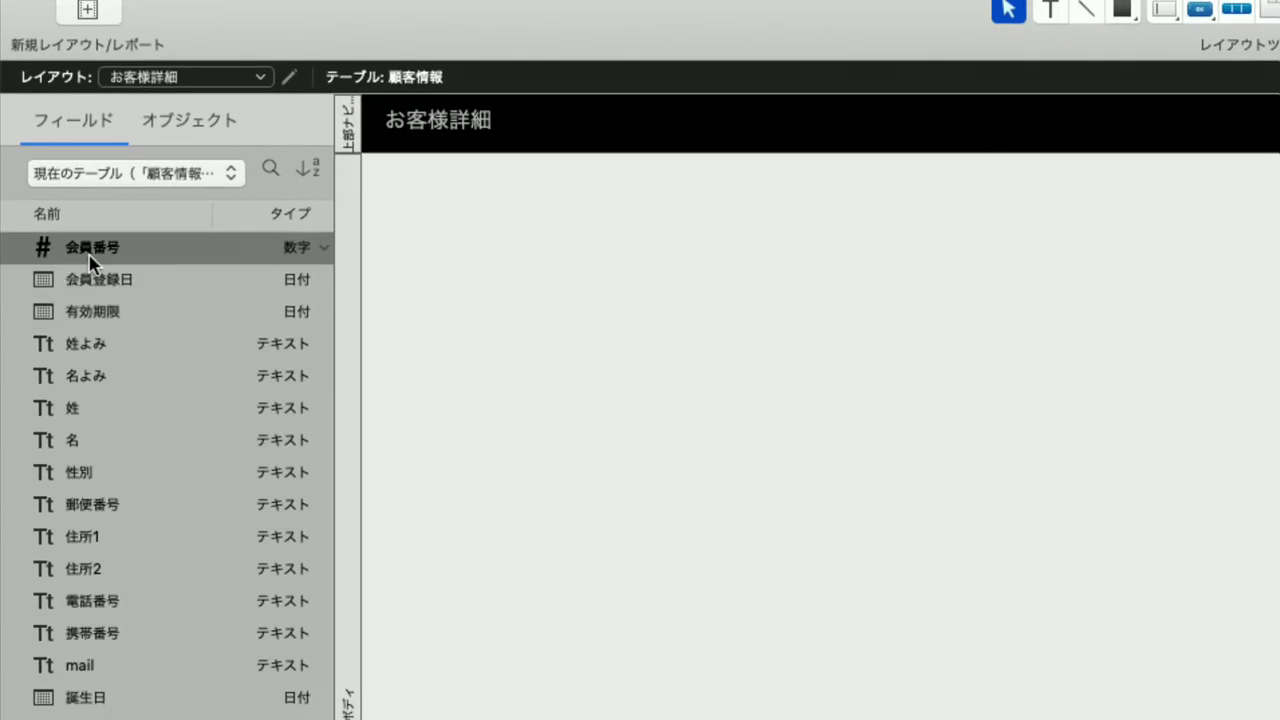
# Step: Examine the available fields of the 顧客情報 table, from 会員番号 down to 名 and back
pyautogui.click(90, 250)
pyautogui.click(90, 250)
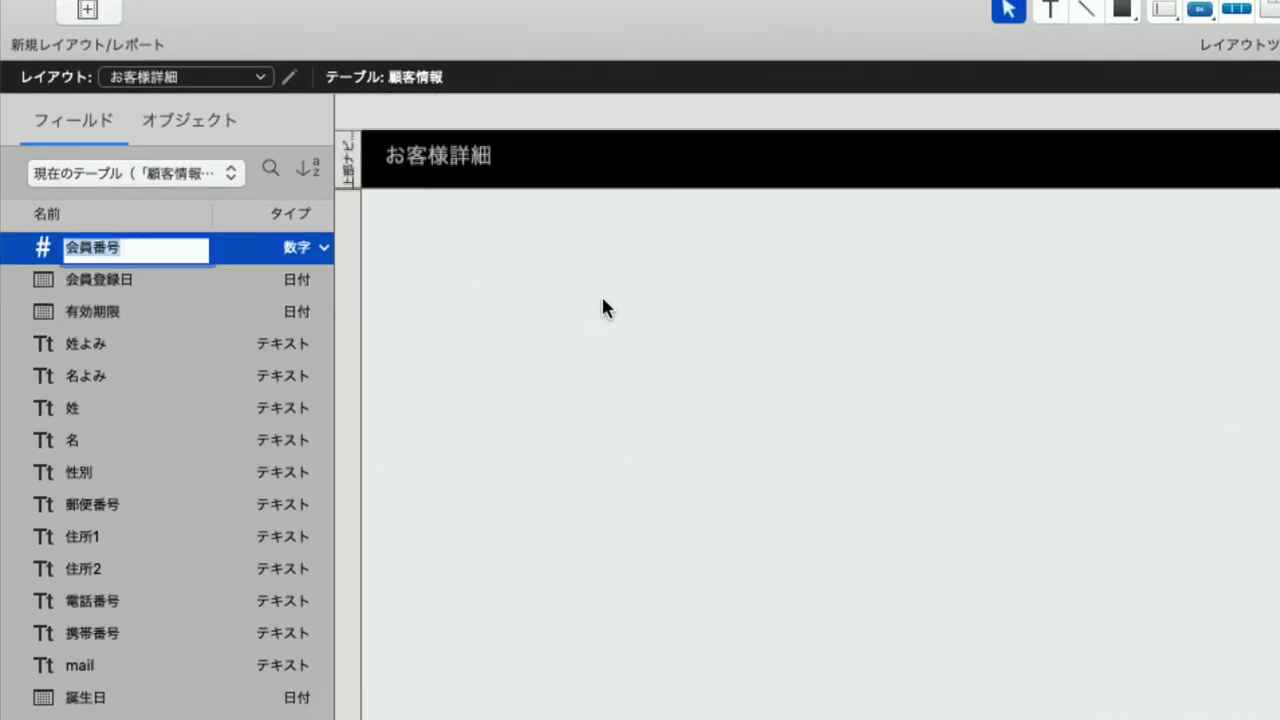
pyautogui.click(166, 282)
pyautogui.press('Down')
pyautogui.press('Down')
pyautogui.press('Down')
pyautogui.press('Down')
pyautogui.press('Down')
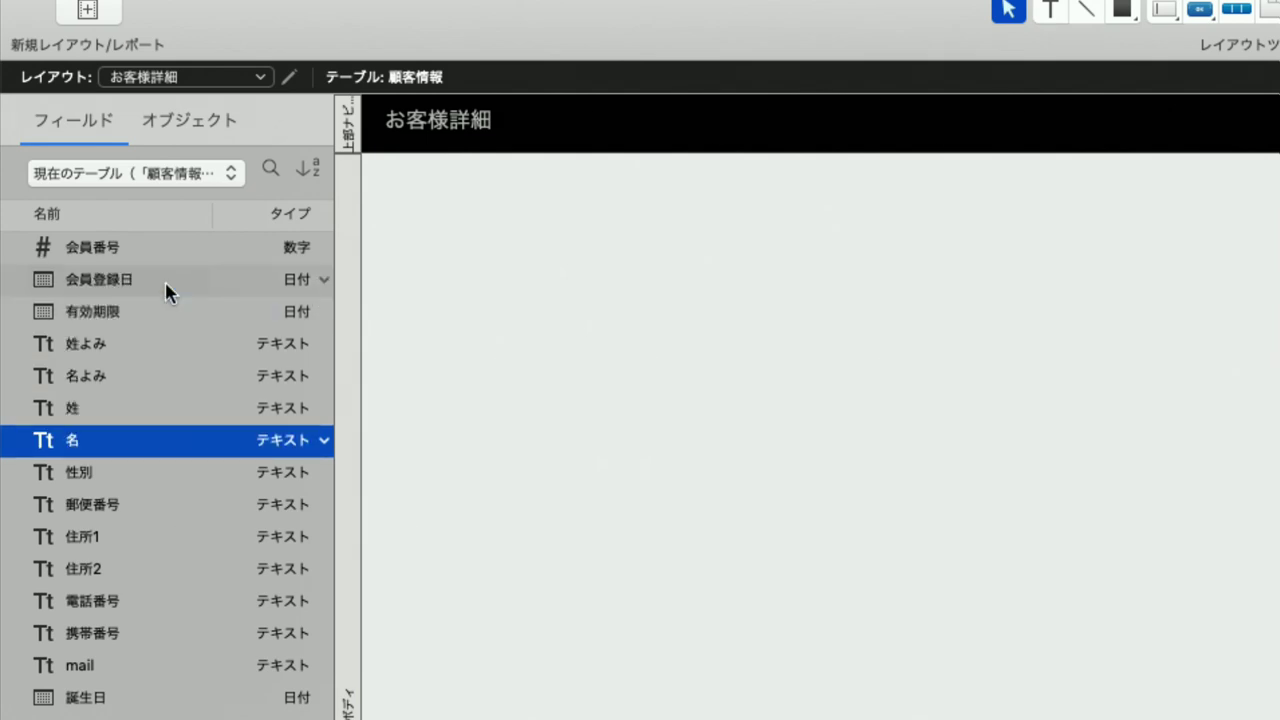
pyautogui.press('Up')
pyautogui.press('Up')
pyautogui.press('Up')
pyautogui.press('Up')
pyautogui.press('Up')
pyautogui.press('Up')
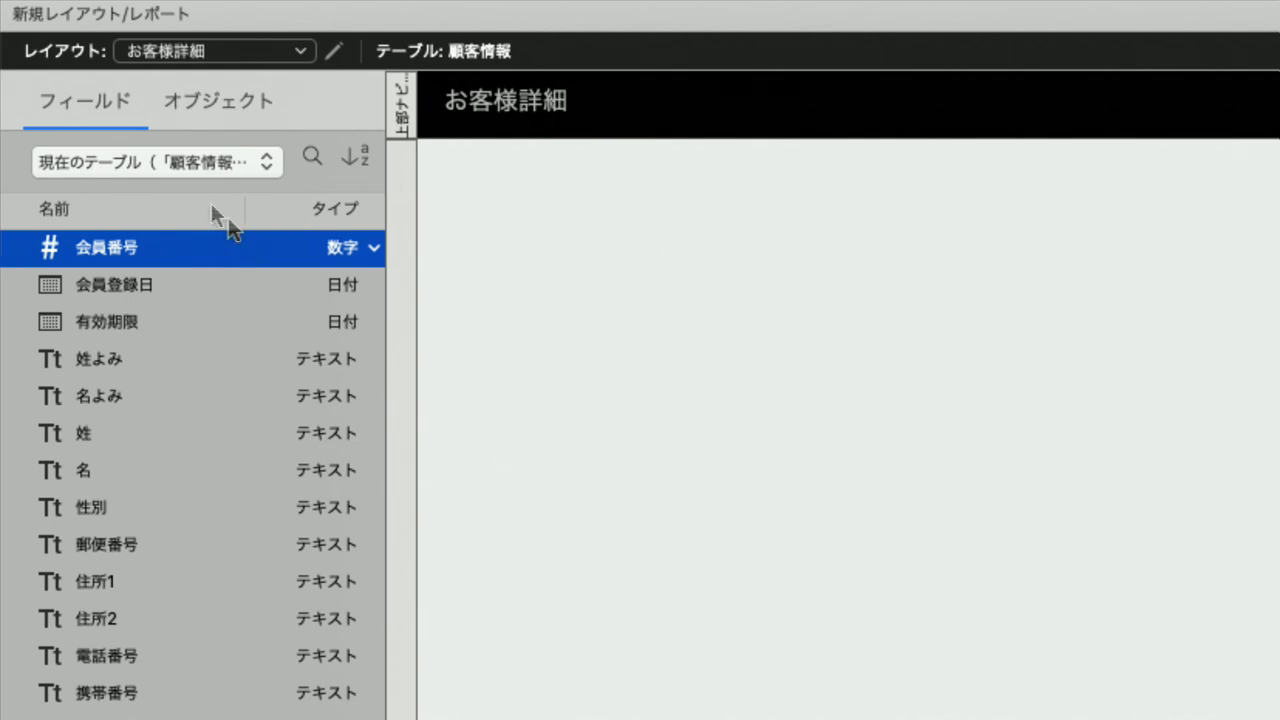
# Step: Place the 会員番号 field with its label near the upper edge of the layout body, just below the title
pyautogui.moveTo(92, 252); pyautogui.dragTo(921, 202)
pyautogui.click(623, 308)
pyautogui.click(655, 213)
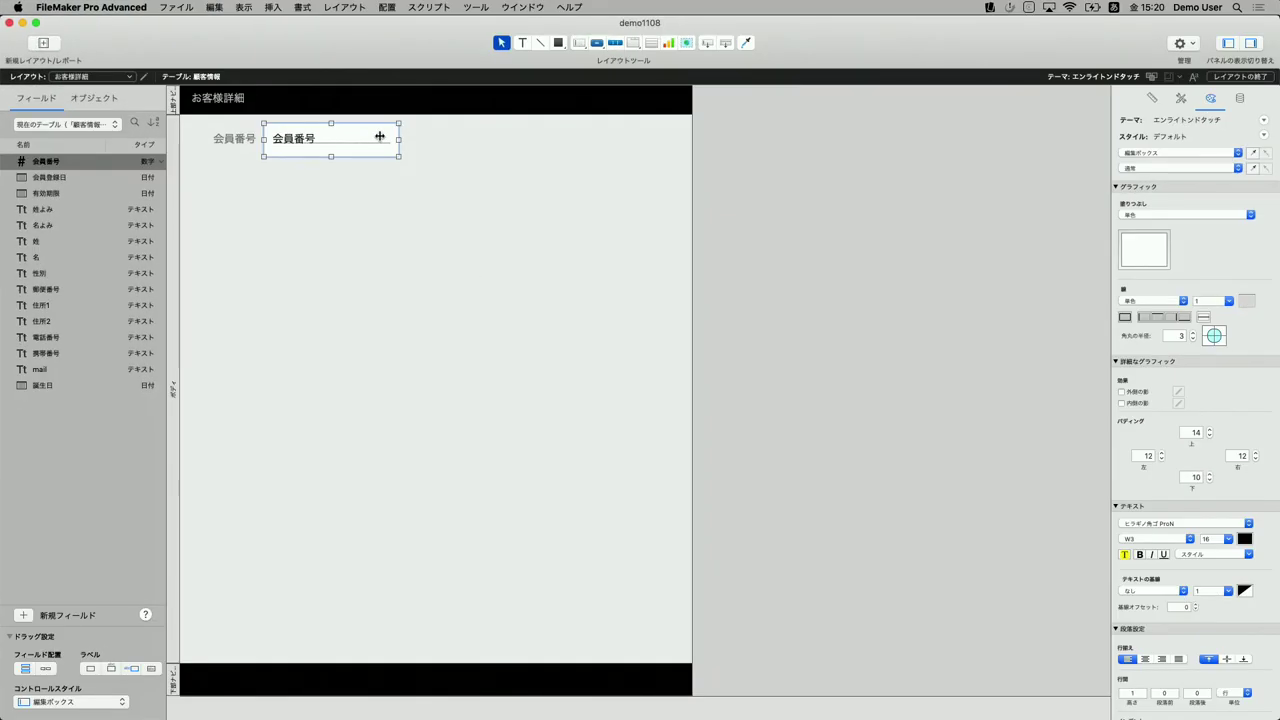
# Step: Switch to Browse mode, saving the layout changes, and enter the 会員番号 field of the first record
pyautogui.press('super+b')
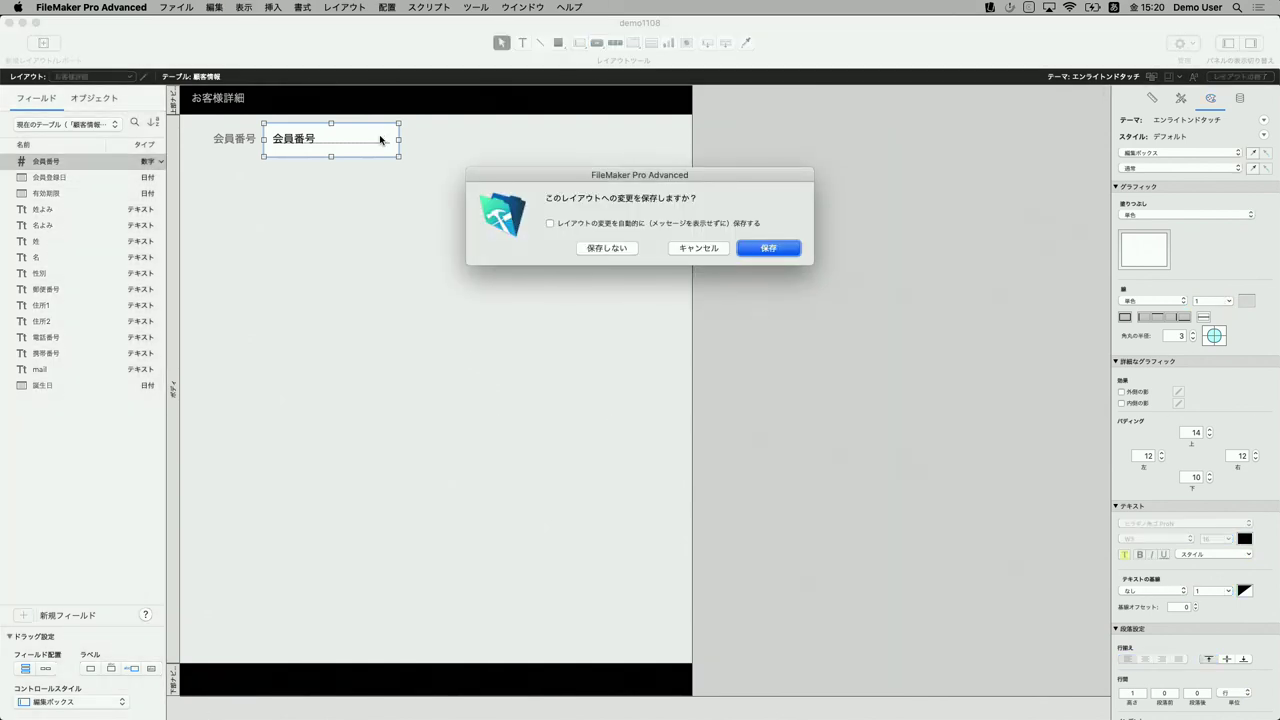
pyautogui.press('Return')
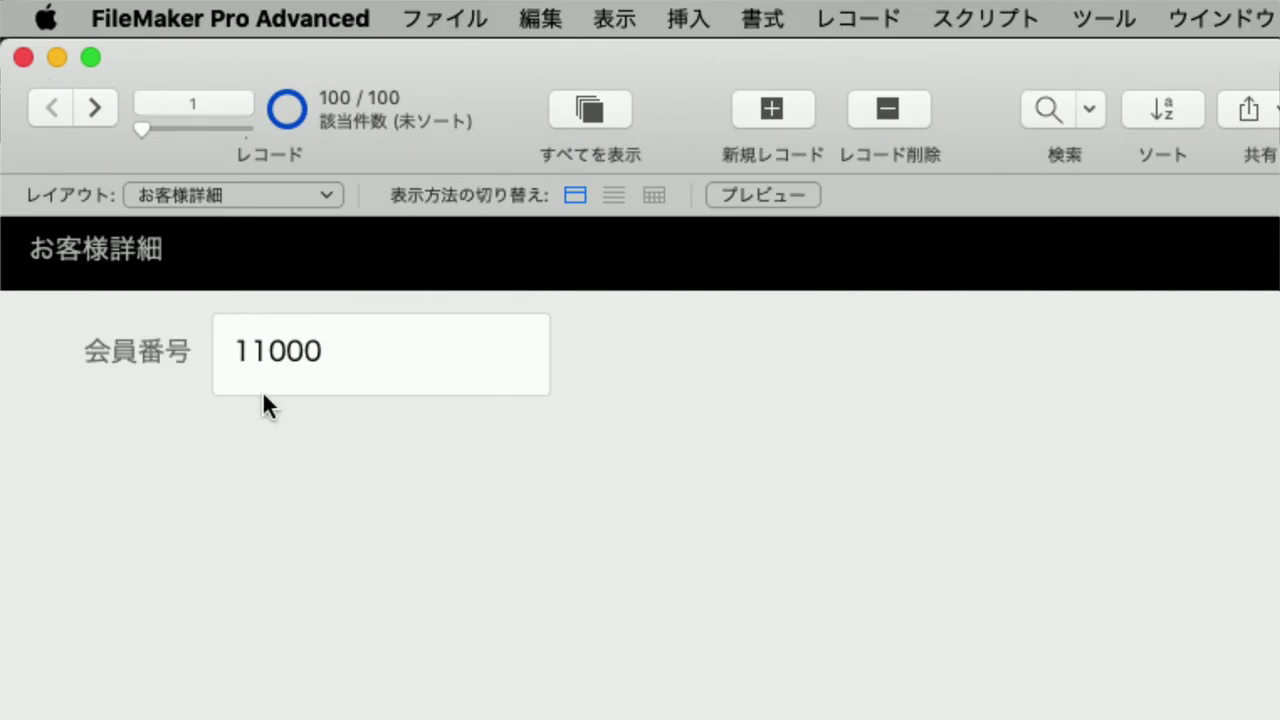
pyautogui.click(131, 147)
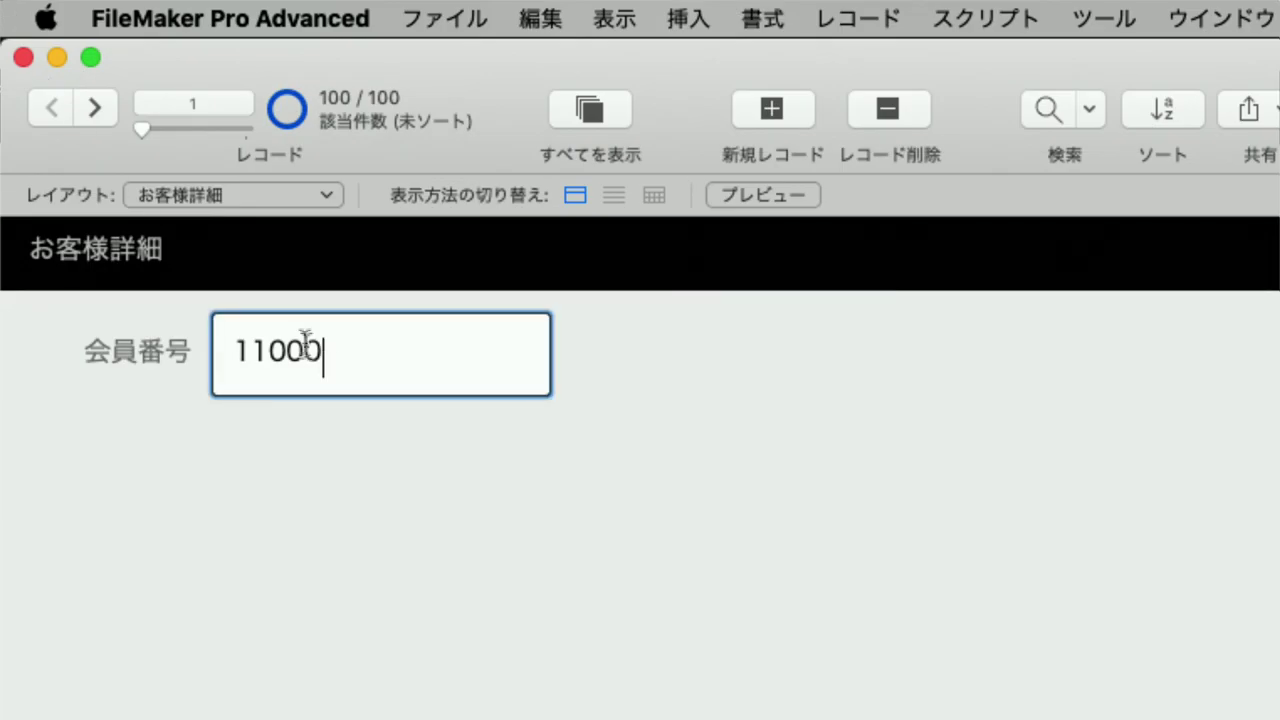
# Step: Page forward through the customer records in the お客様詳細 layout and return to the first record
pyautogui.click(106, 104)
pyautogui.click(106, 104)
pyautogui.click(106, 104)
pyautogui.click(106, 104)
pyautogui.click(106, 104)
pyautogui.click(106, 104)
pyautogui.click(106, 104)
pyautogui.click(106, 104)
pyautogui.click(106, 104)
pyautogui.click(64, 104)
pyautogui.click(64, 104)
pyautogui.click(64, 104)
pyautogui.click(64, 104)
pyautogui.click(64, 104)
pyautogui.click(64, 104)
pyautogui.click(64, 104)
pyautogui.click(64, 104)
pyautogui.click(64, 104)
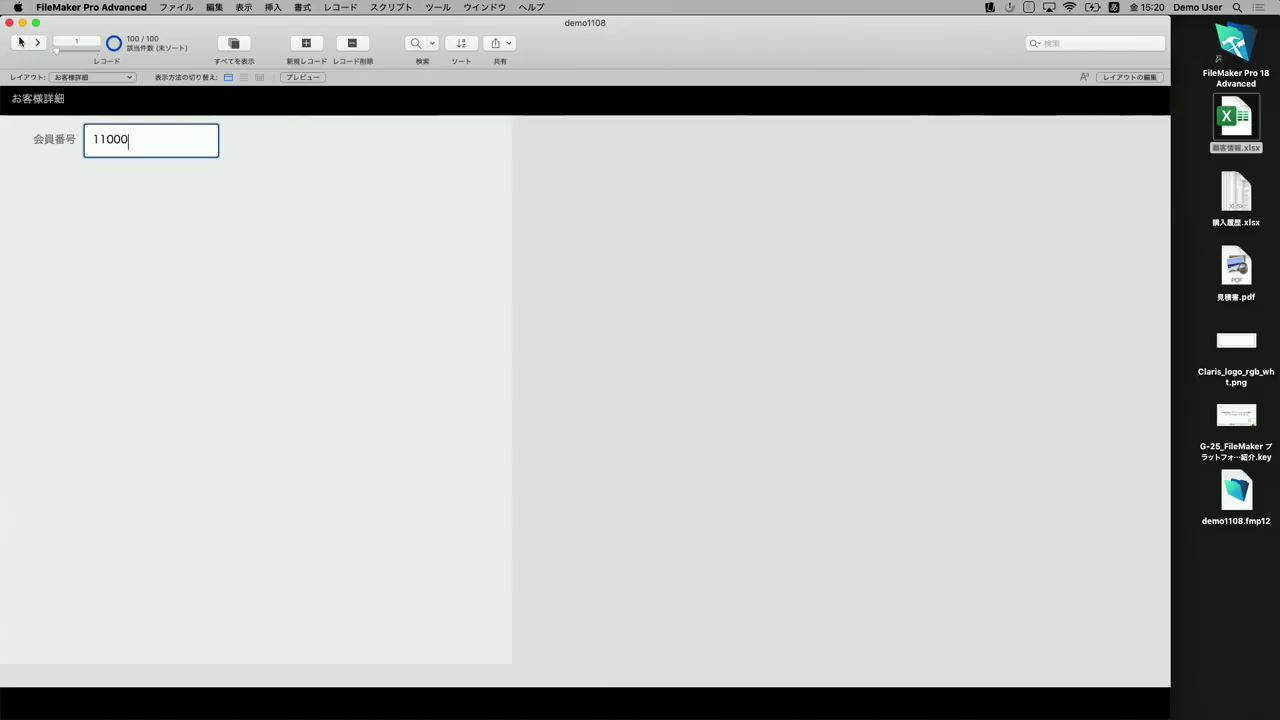
# Step: Return to Layout mode and place the 会員登録日, 有効期限, 姓 and 名 fields together below the 会員番号 field
pyautogui.press('super+l')
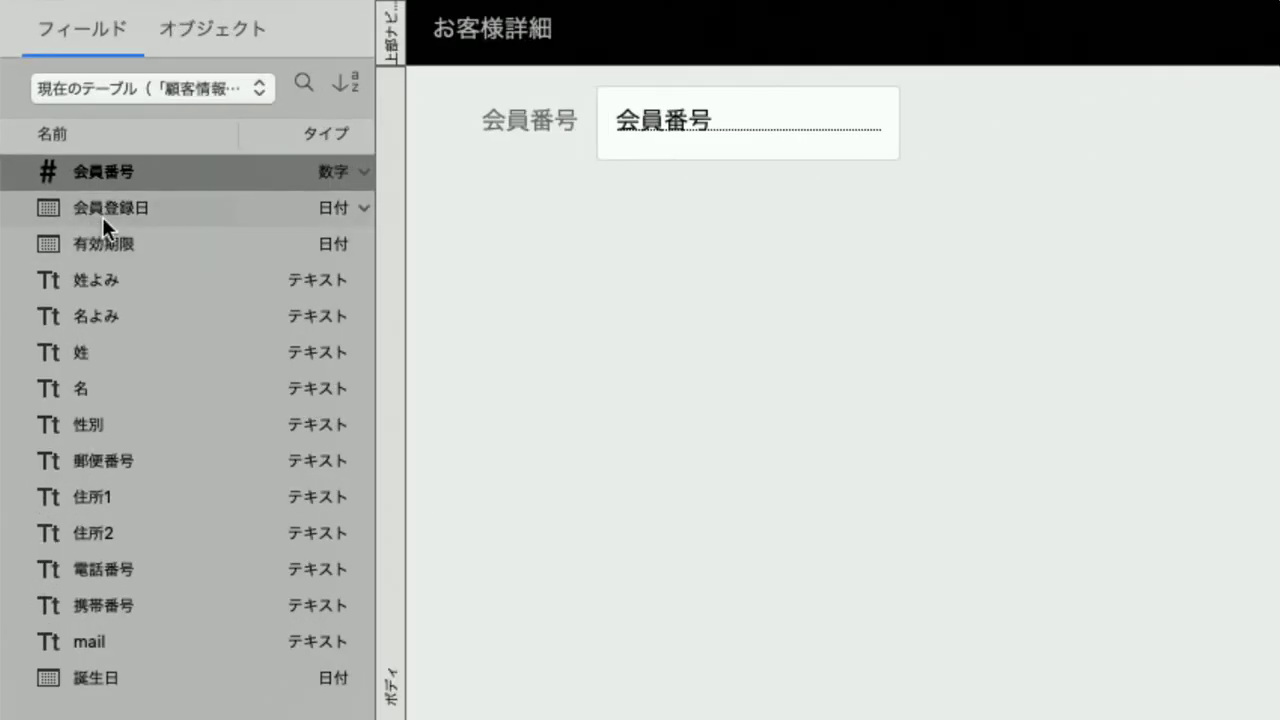
pyautogui.click(45, 181)
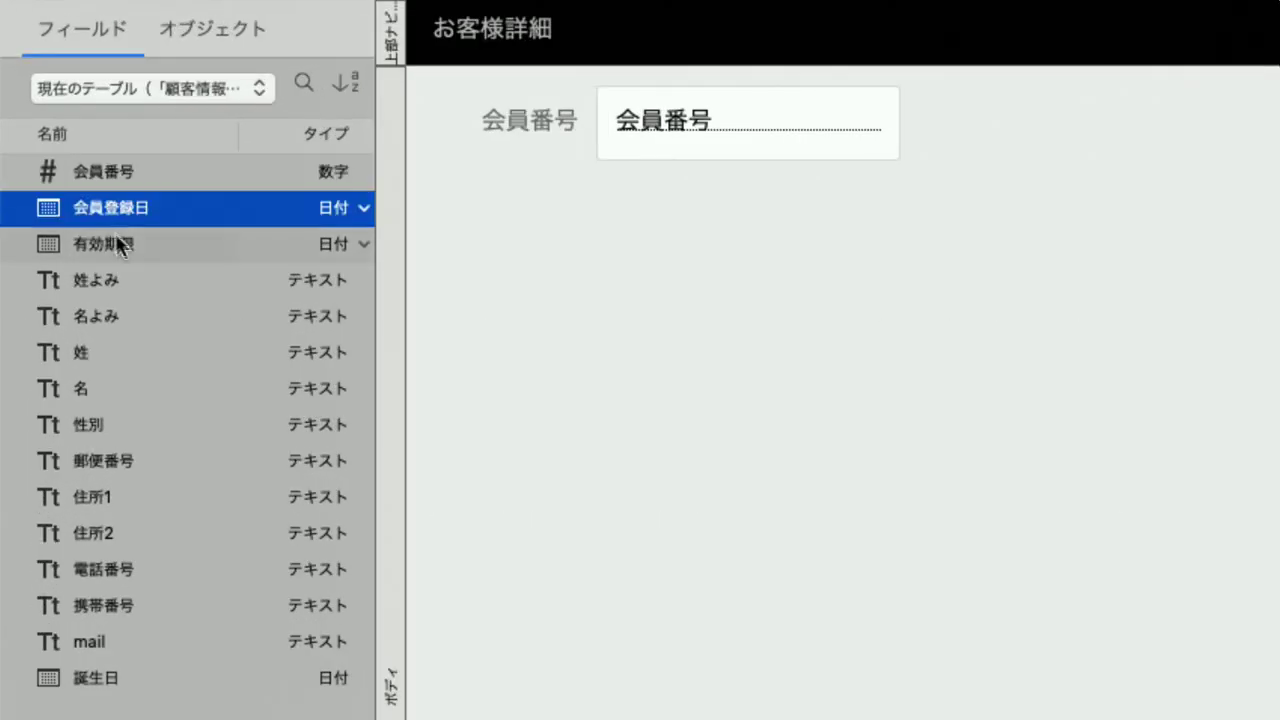
pyautogui.keyDown('super'); pyautogui.click(117, 243); pyautogui.keyUp('super')
pyautogui.keyDown('super'); pyautogui.click(102, 352); pyautogui.keyUp('super')
pyautogui.keyDown('super'); pyautogui.click(98, 388); pyautogui.keyUp('super')
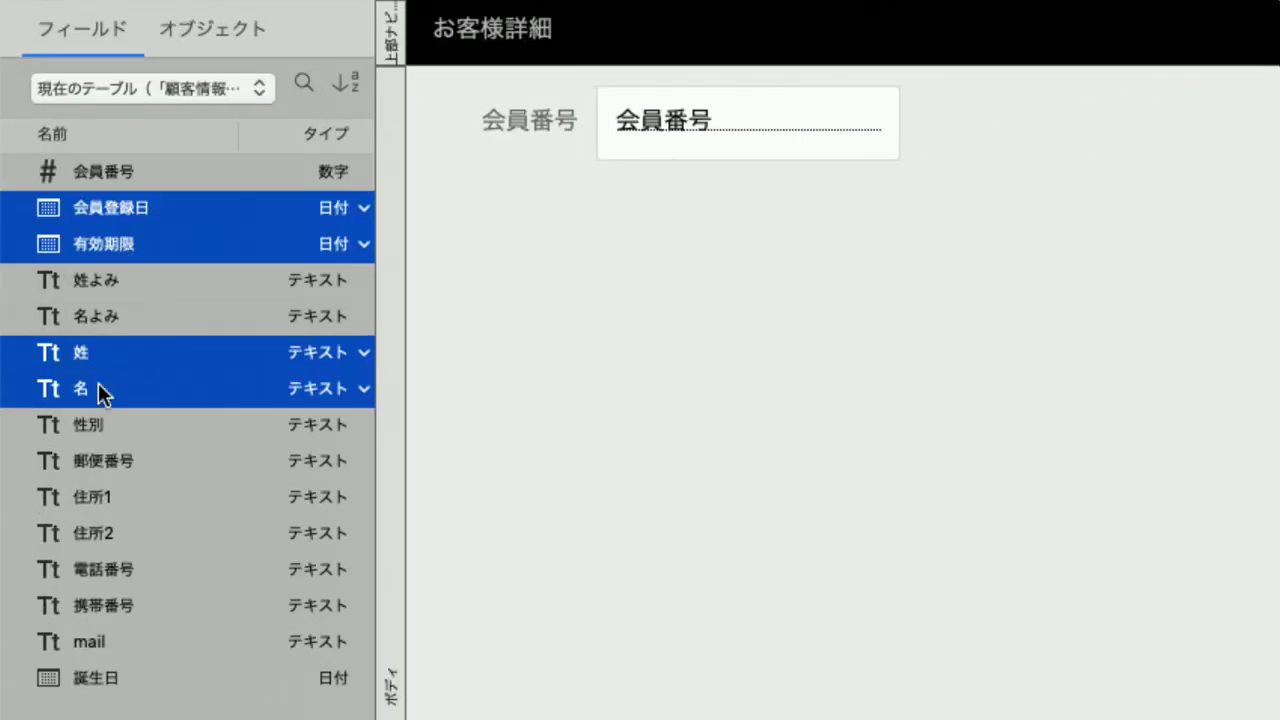
pyautogui.moveTo(111, 355); pyautogui.dragTo(603, 277)
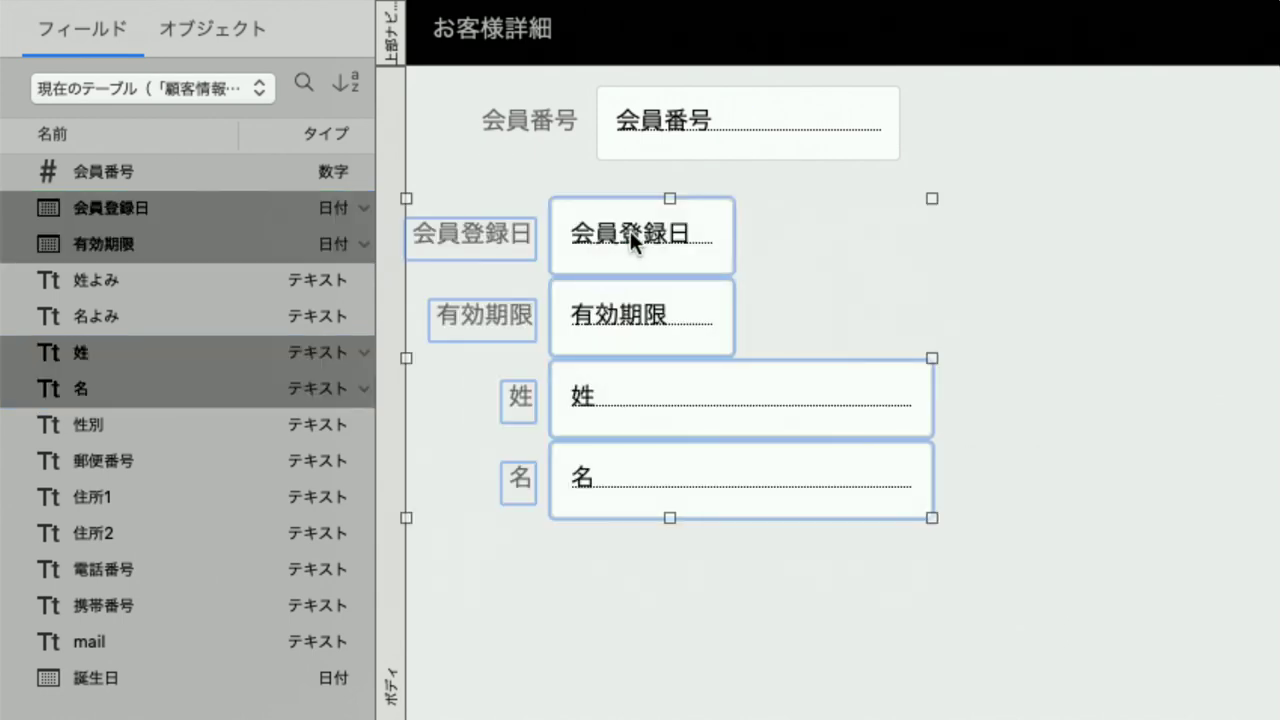